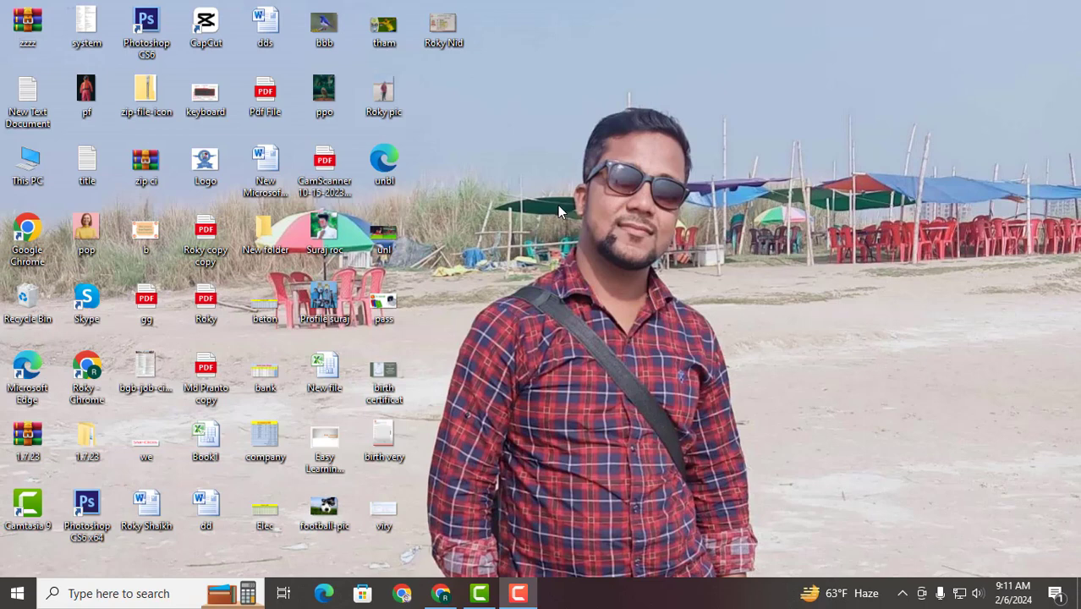
right_click(523, 129)
click(554, 175)
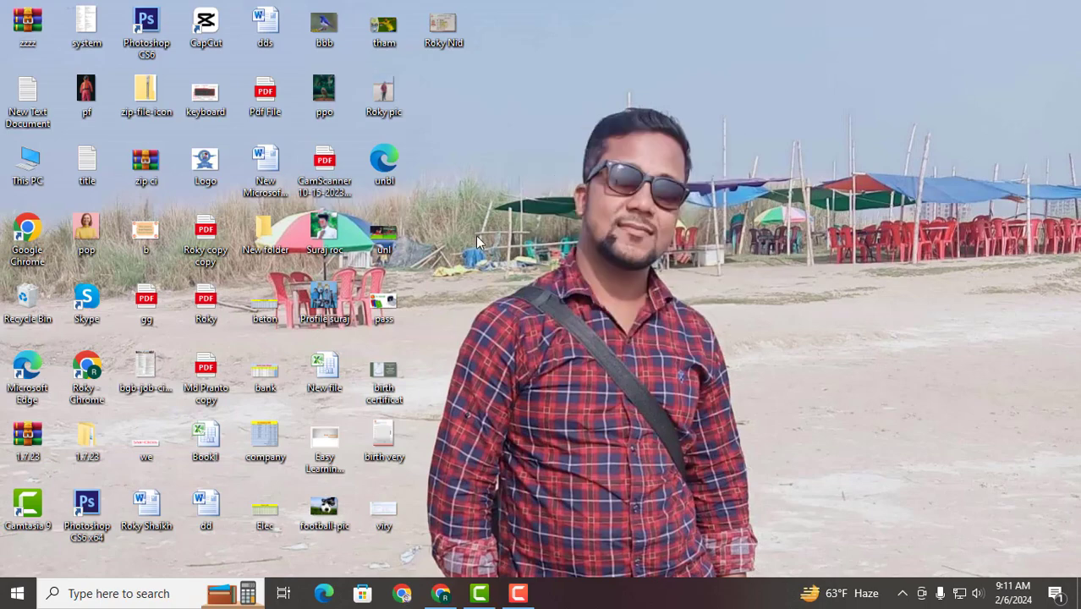
Switch to a maximized Chrome window and open Google Drive from the Google apps.
click(402, 595)
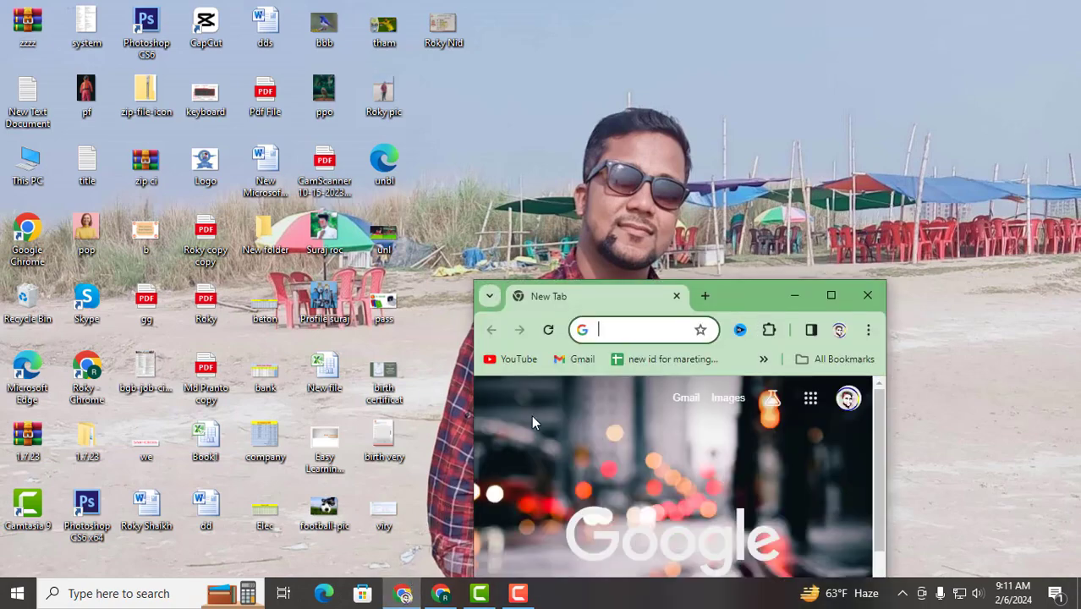
click(830, 295)
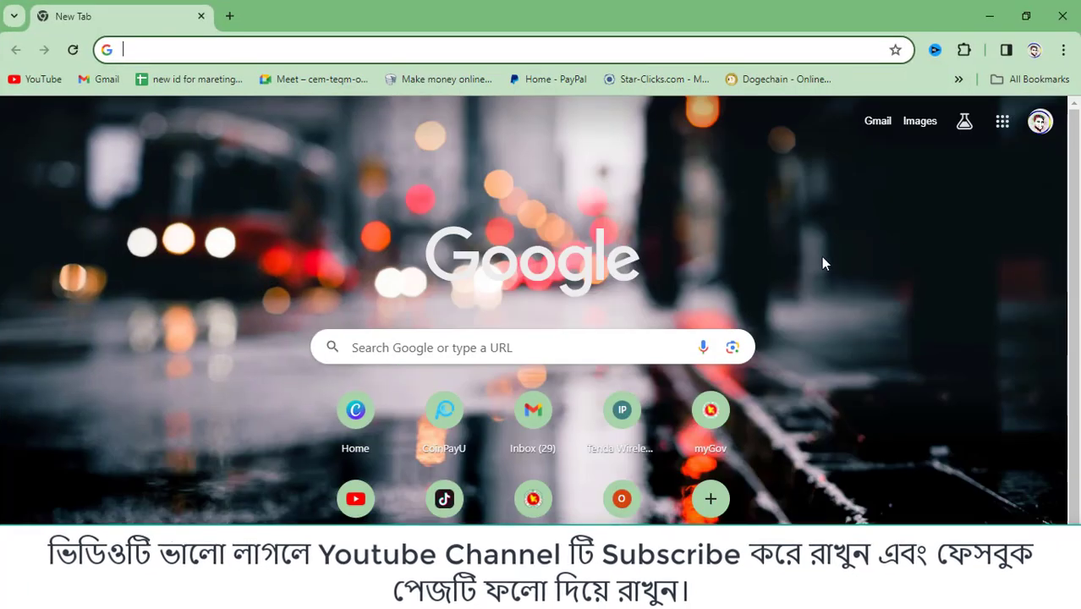
click(1002, 124)
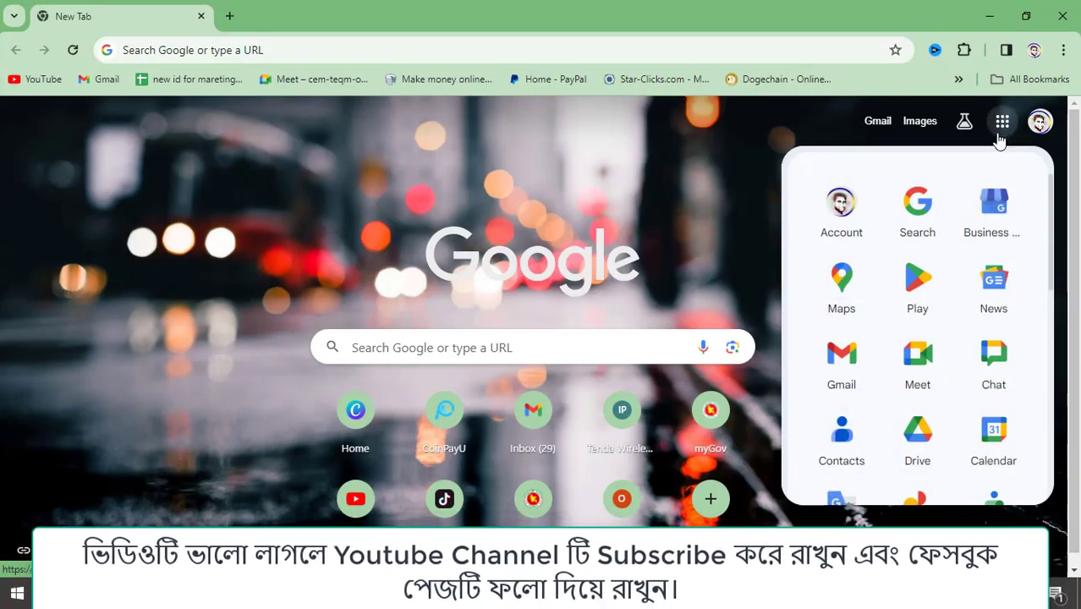
click(925, 448)
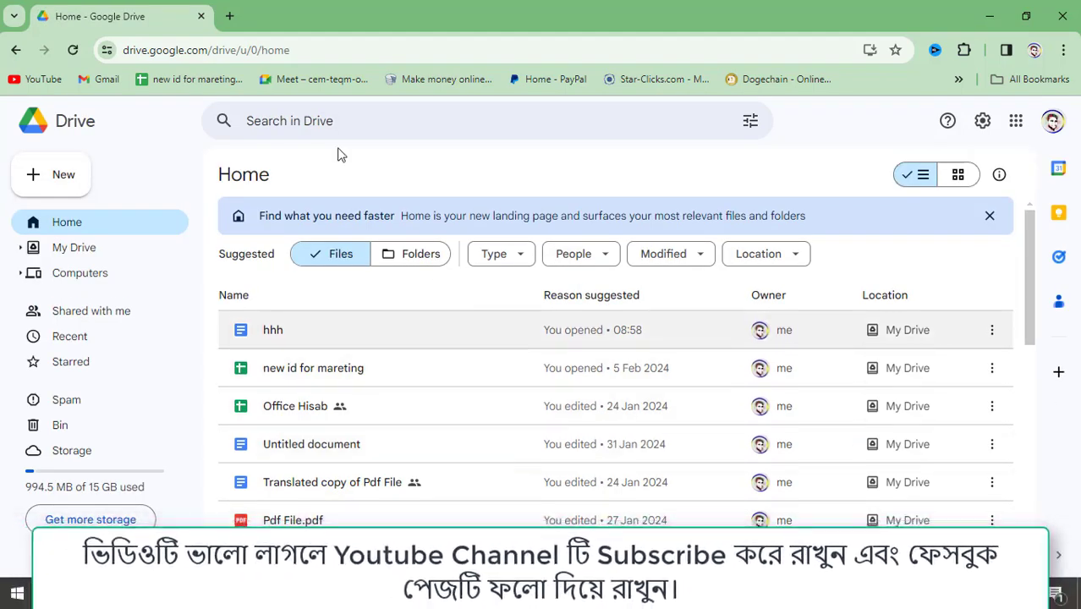
Create a blank Google Docs document and enter three lines of text: "ghhhhjghjghj", "jggyhg" and "hghhhjghjgh".
click(83, 185)
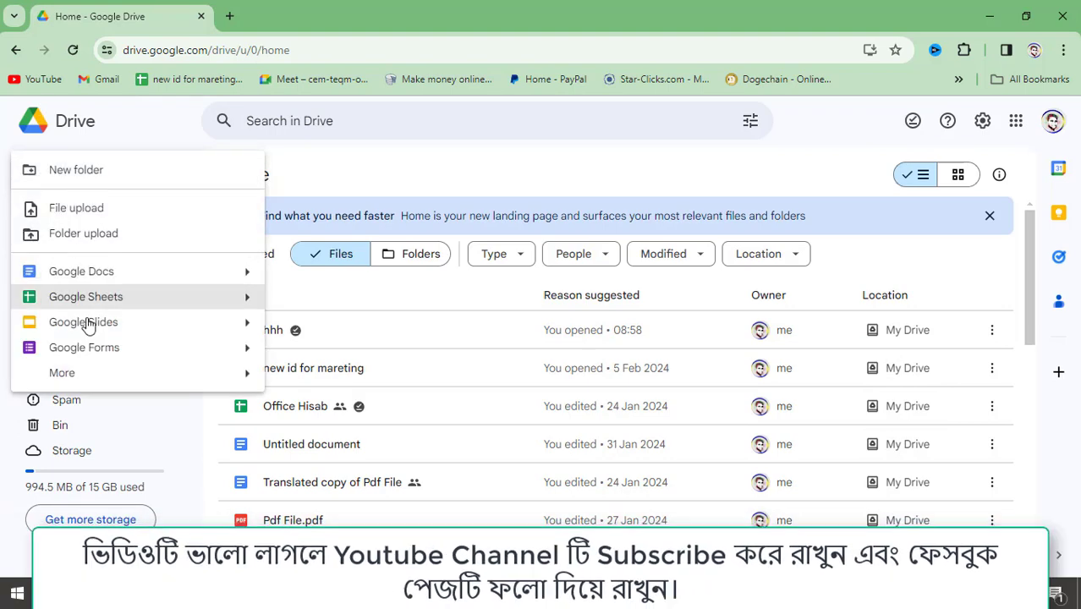
click(95, 272)
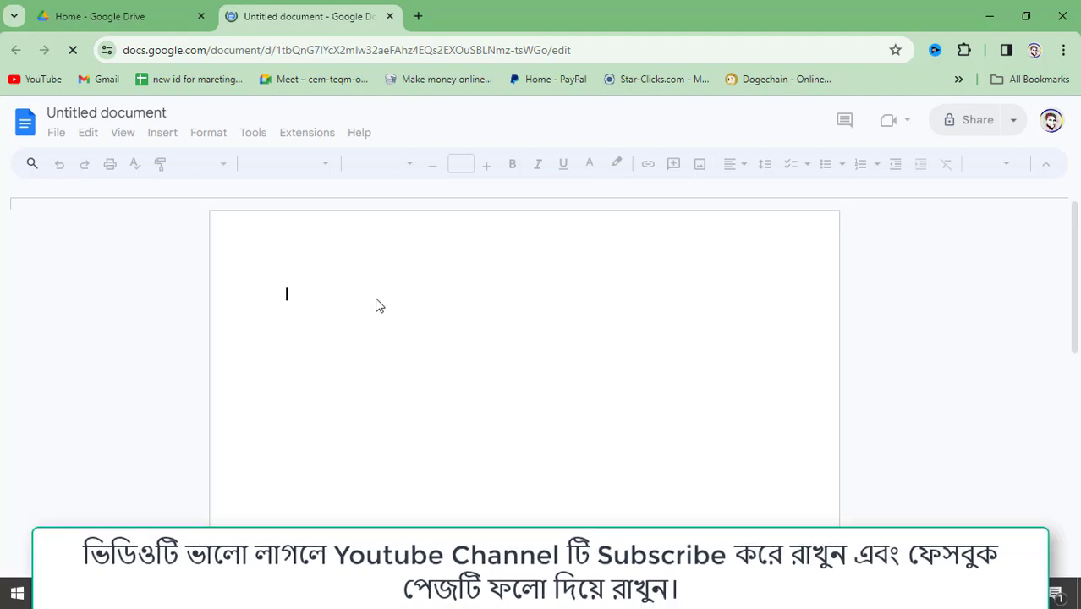
text(ghhhhjghghj)
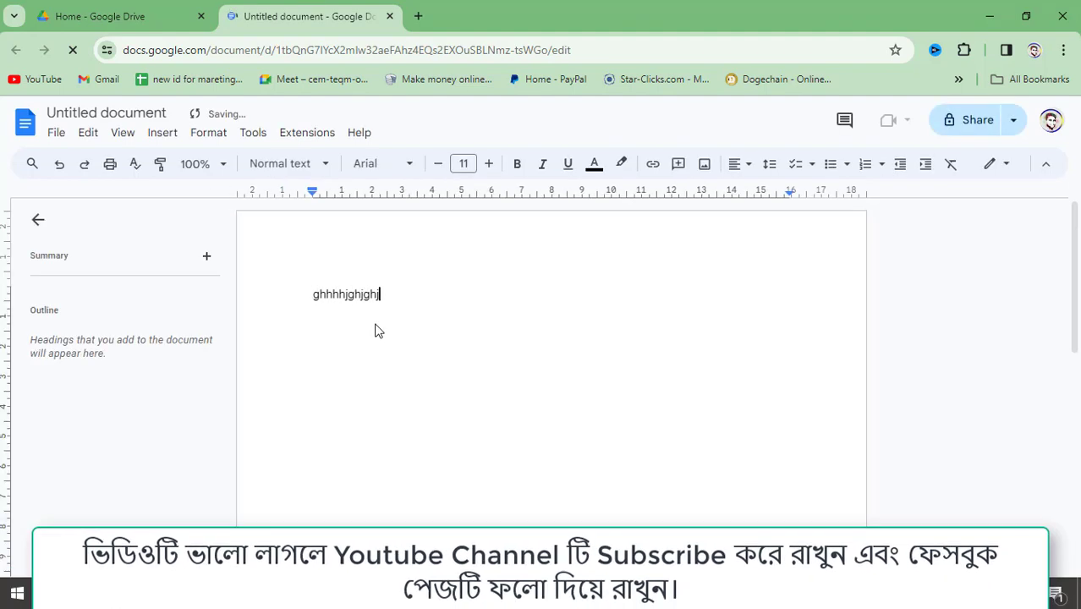
key(Return)
text(jggyhg)
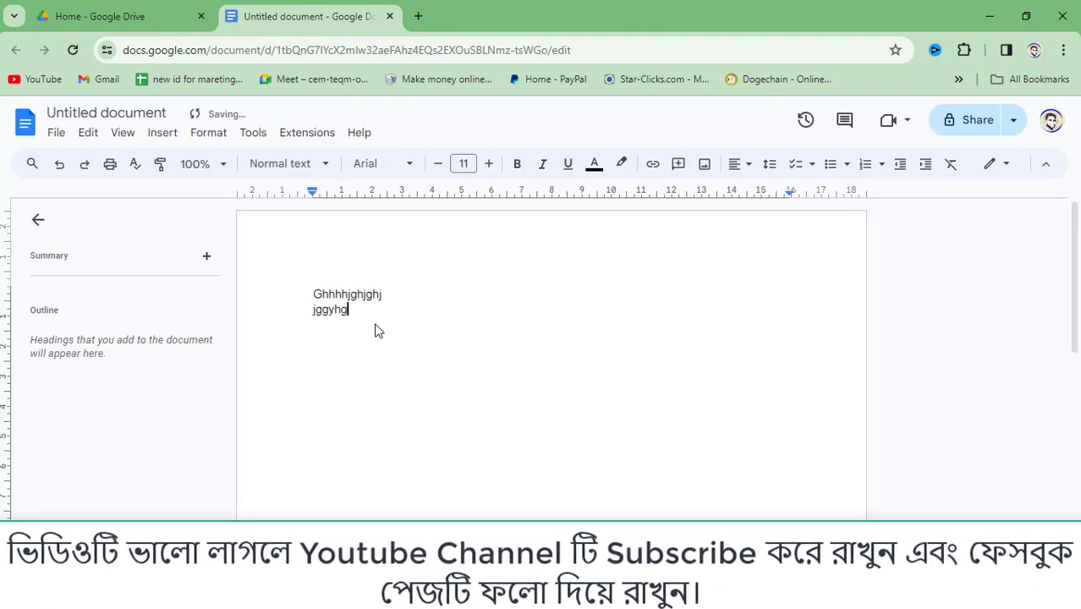
key(Return)
text(hghhhjghjgh)
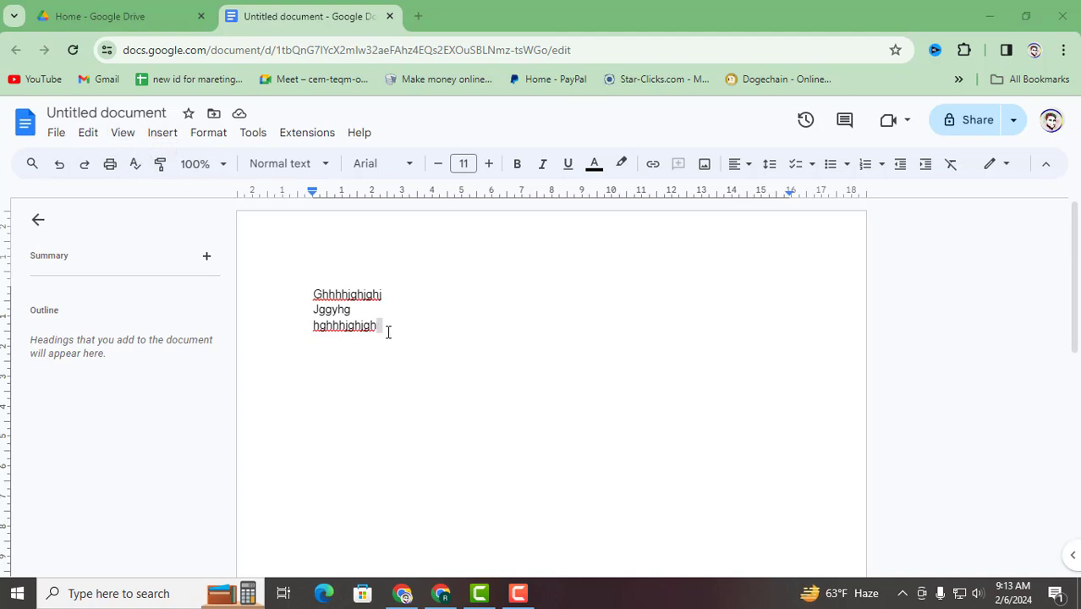
Examine the available sources for inserting an image and the grid for choosing a table size.
drag(312, 294, 380, 325)
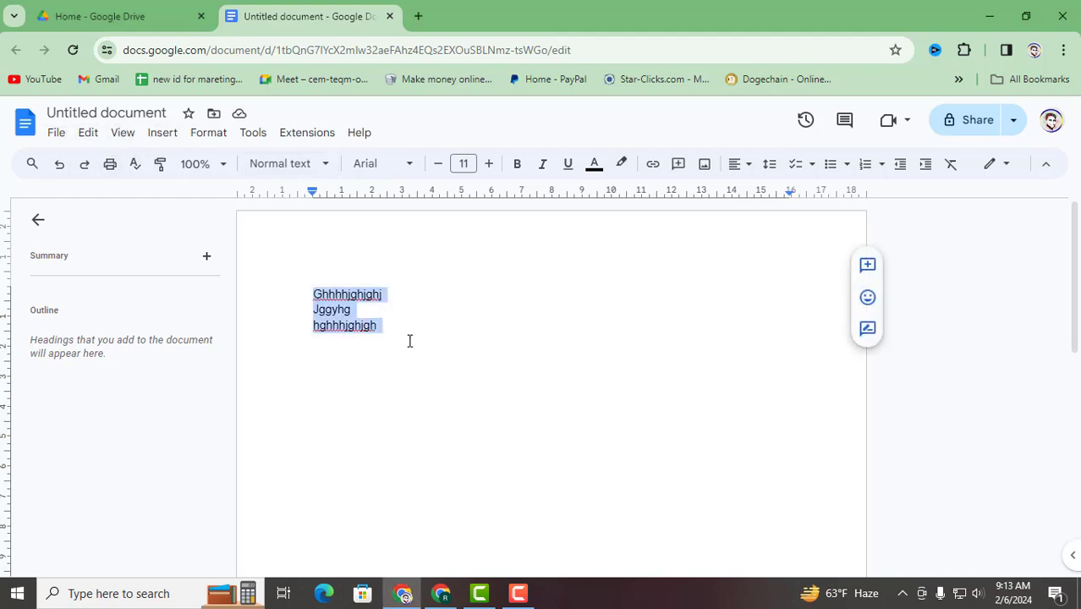
click(173, 138)
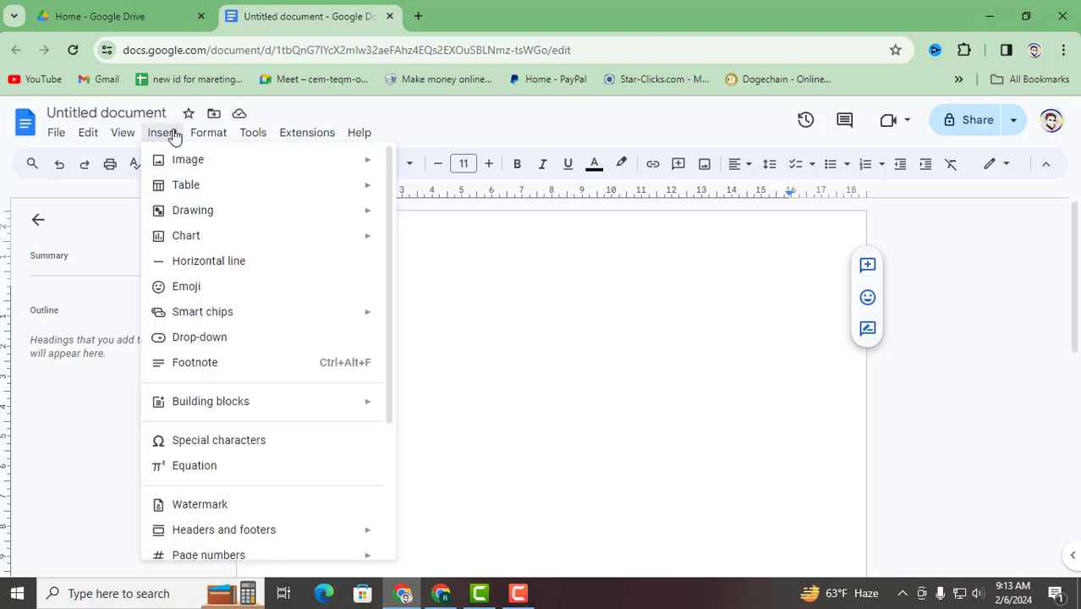
mouse_move(198, 167)
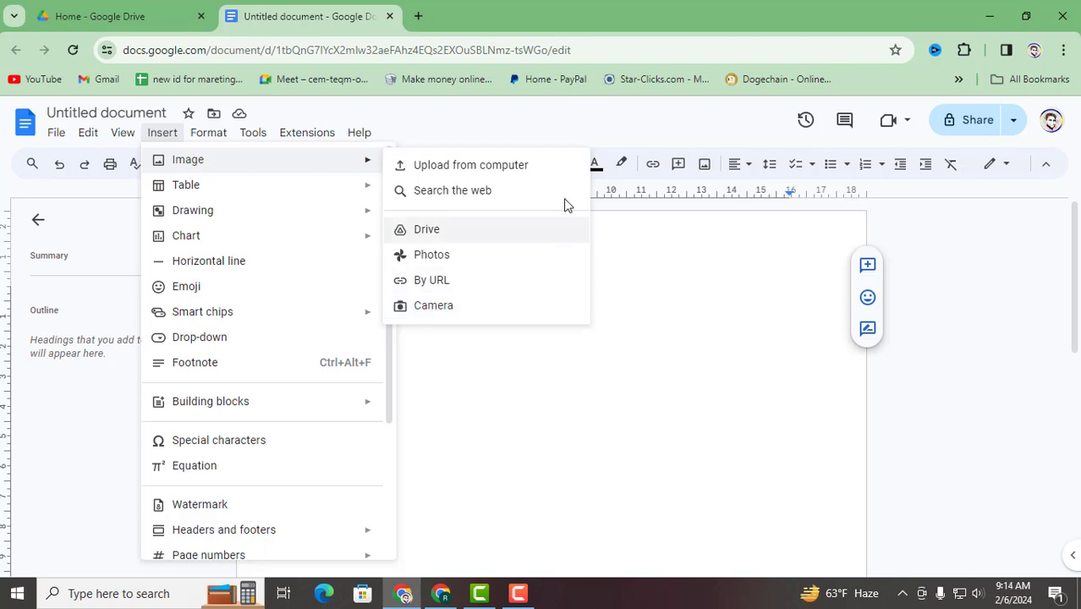
click(474, 334)
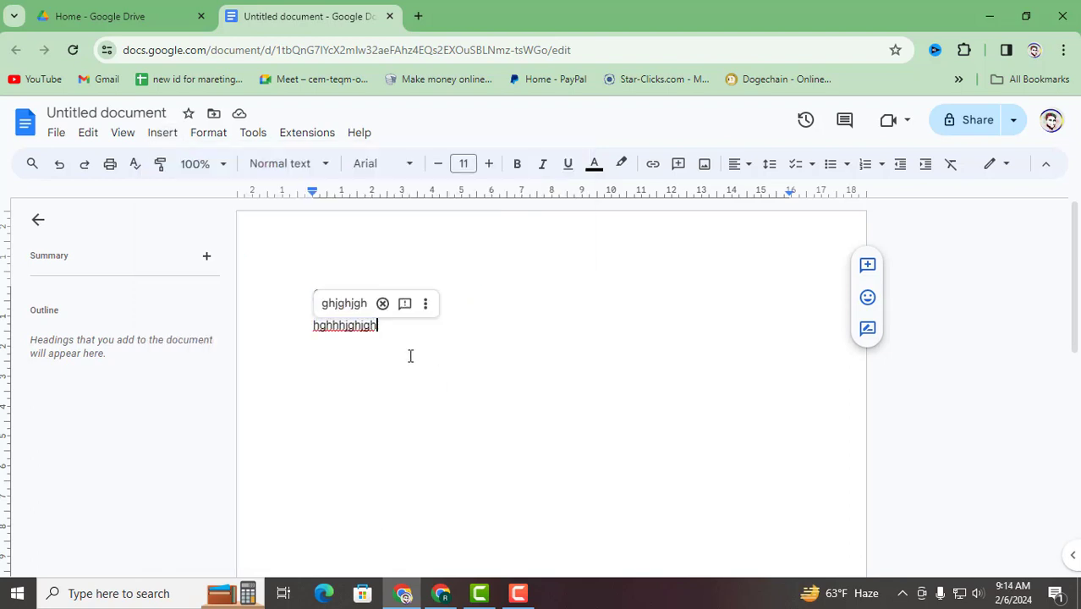
click(159, 135)
mouse_move(194, 186)
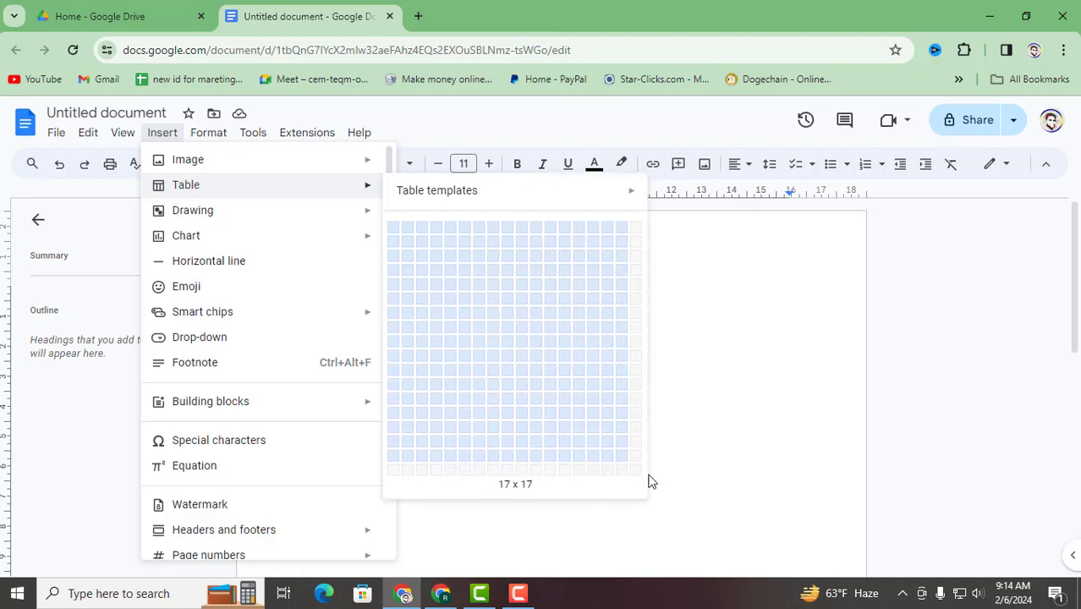
click(801, 488)
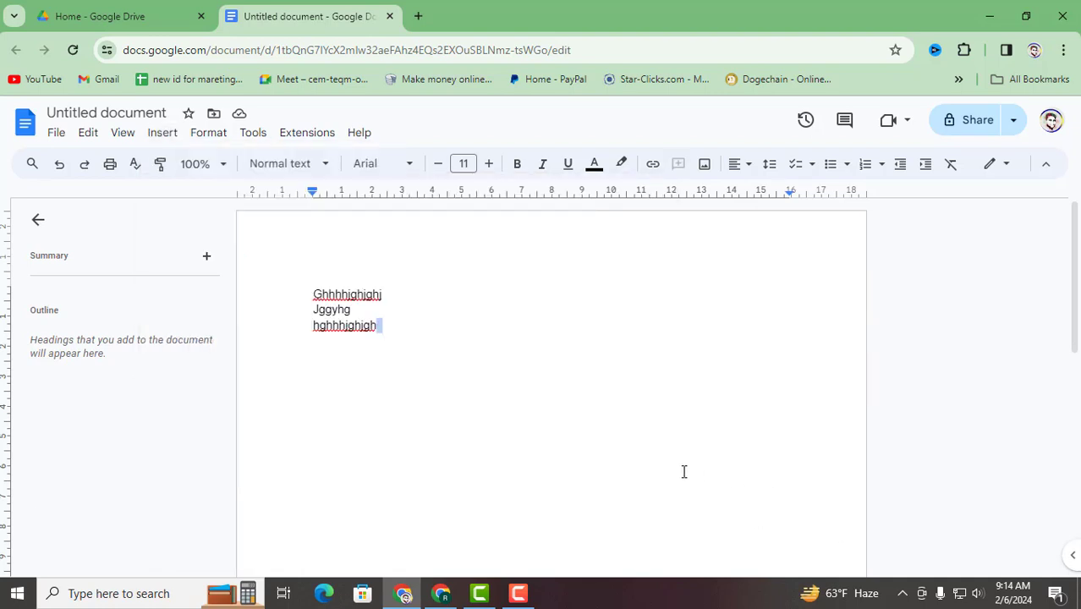
Insert a table with four columns and three rows below the text.
click(162, 133)
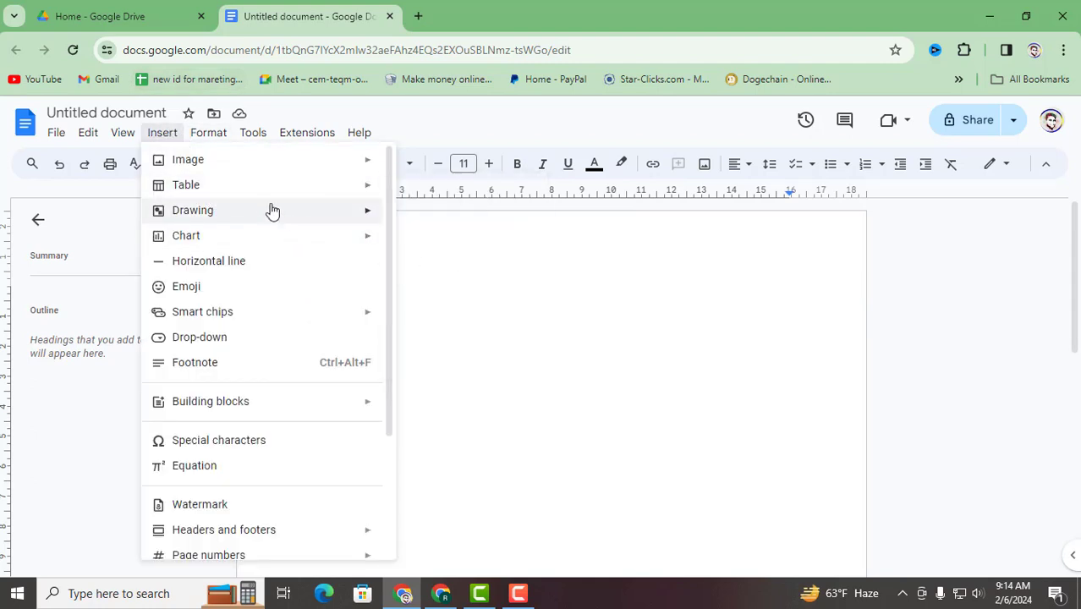
mouse_move(267, 193)
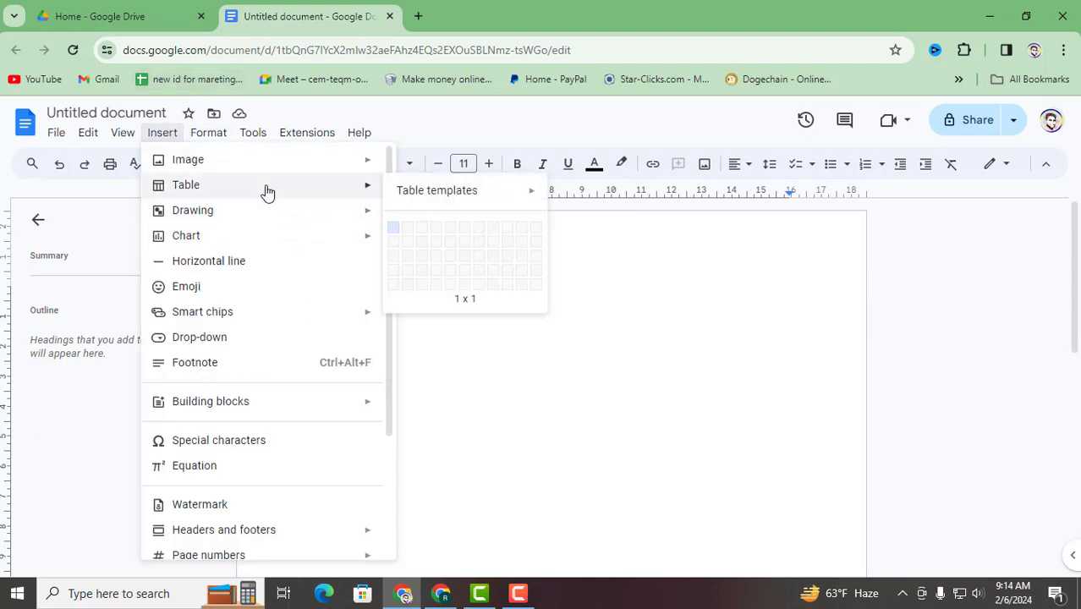
click(442, 256)
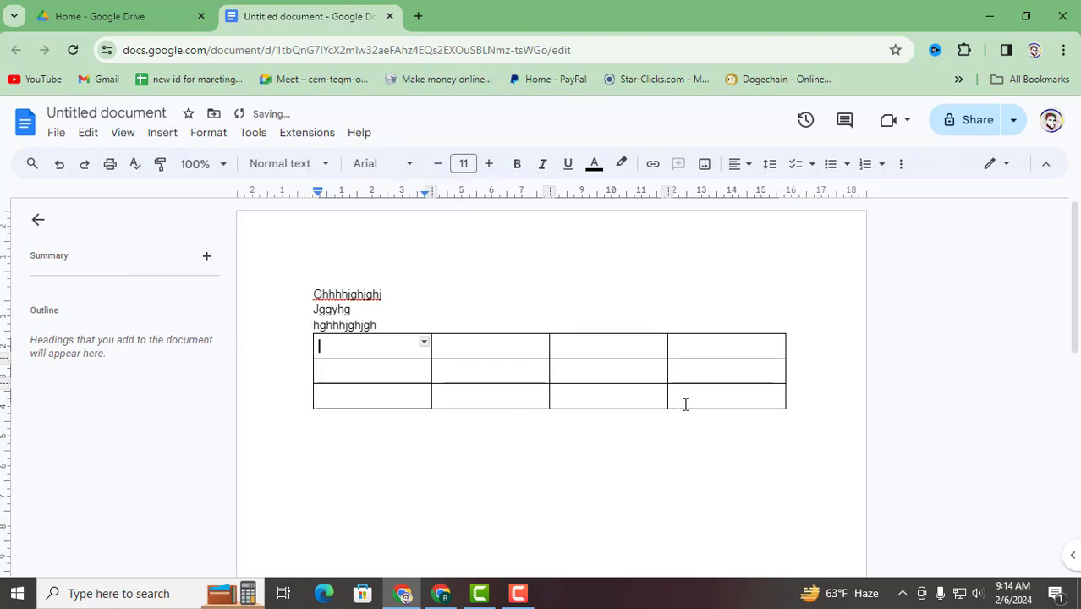
Examine the border selection choices of the cell in the table's second row and third column.
click(695, 366)
double_click(600, 376)
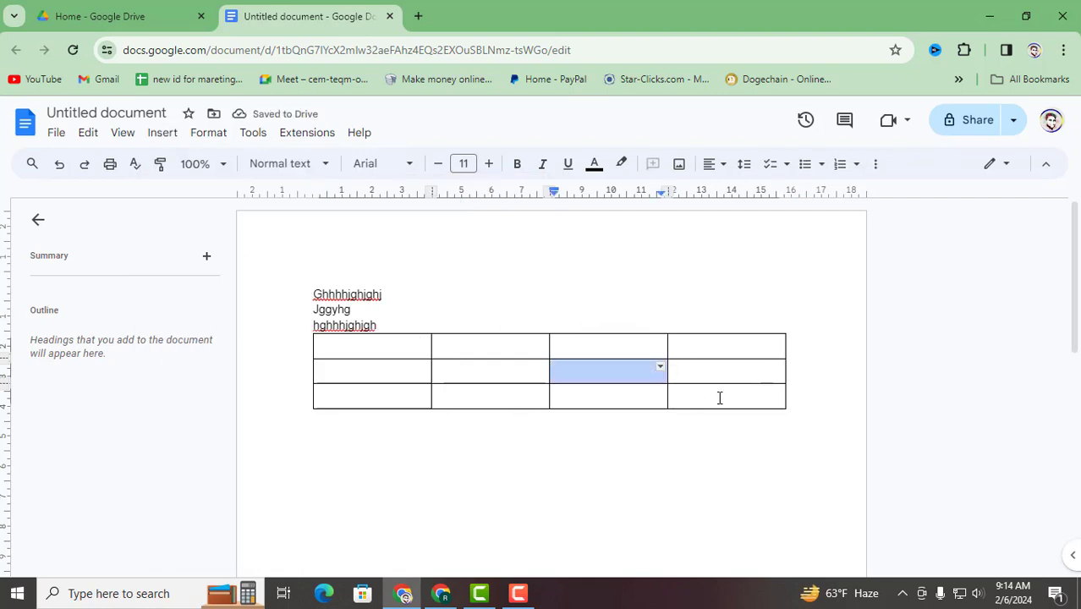
click(661, 369)
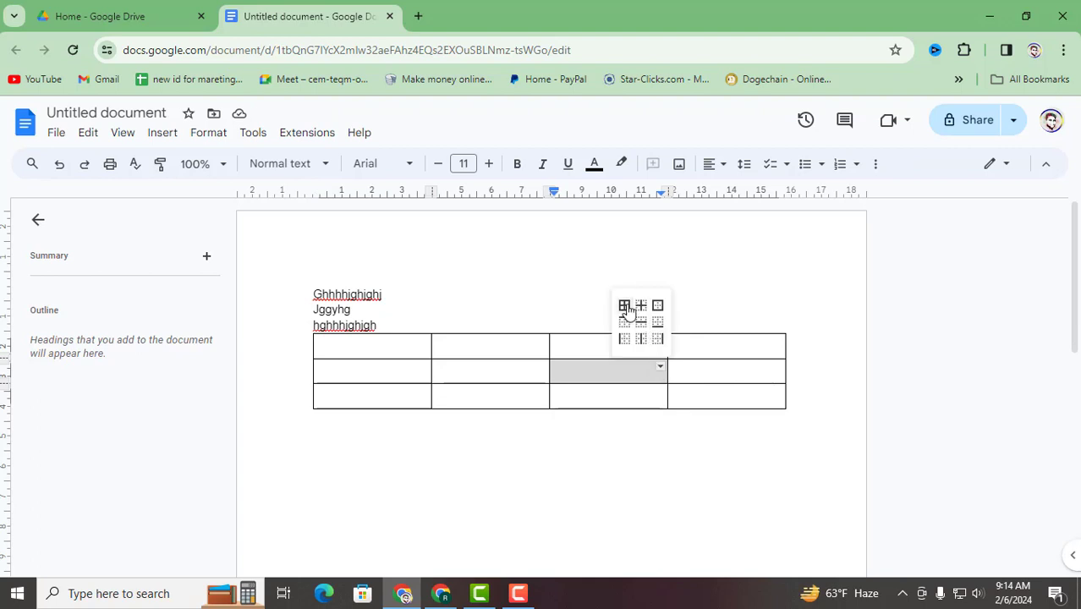
click(503, 367)
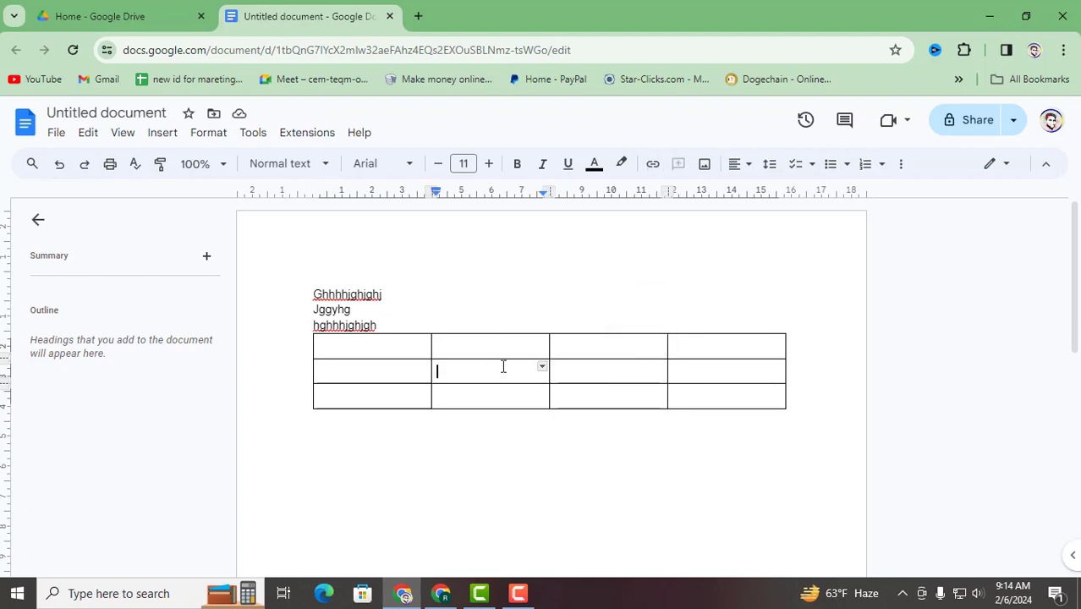
Select the whole table together with the third text line and delete both.
click(505, 348)
click(477, 376)
click(491, 384)
click(511, 371)
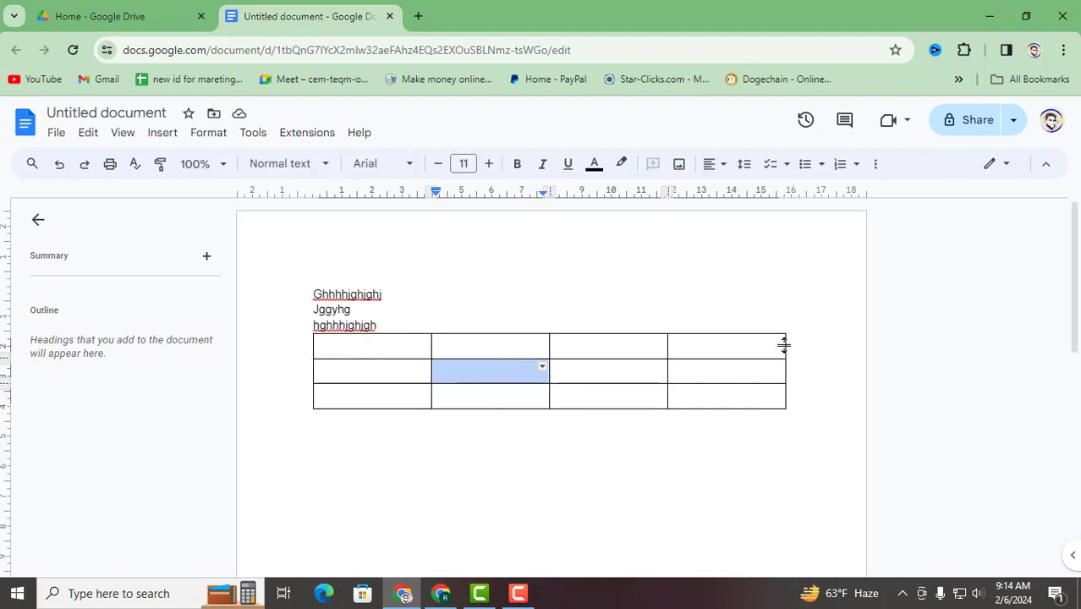
drag(751, 317, 514, 364)
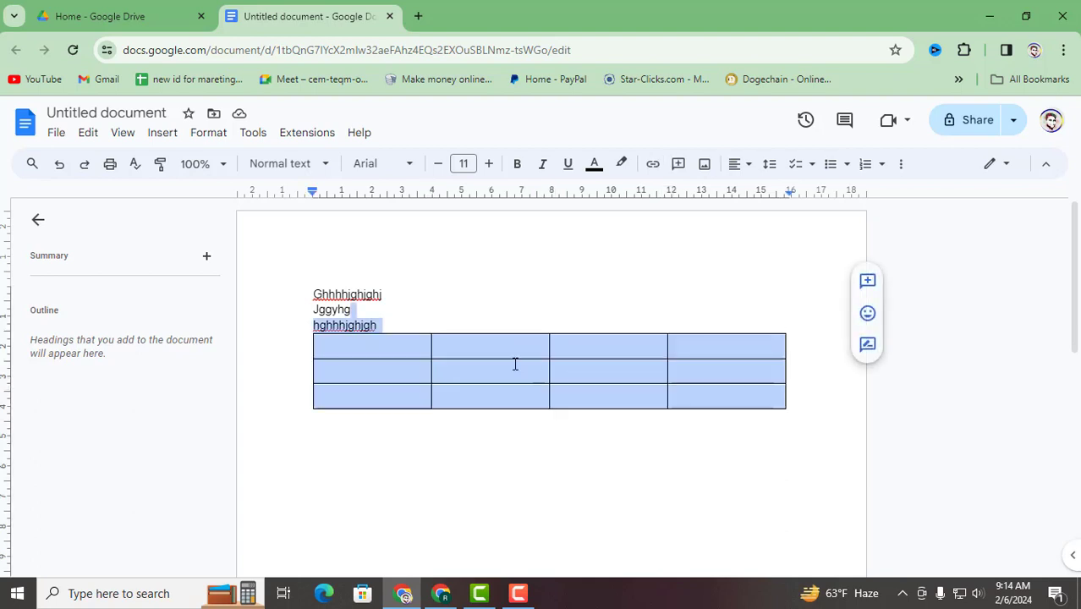
key(BackSpace)
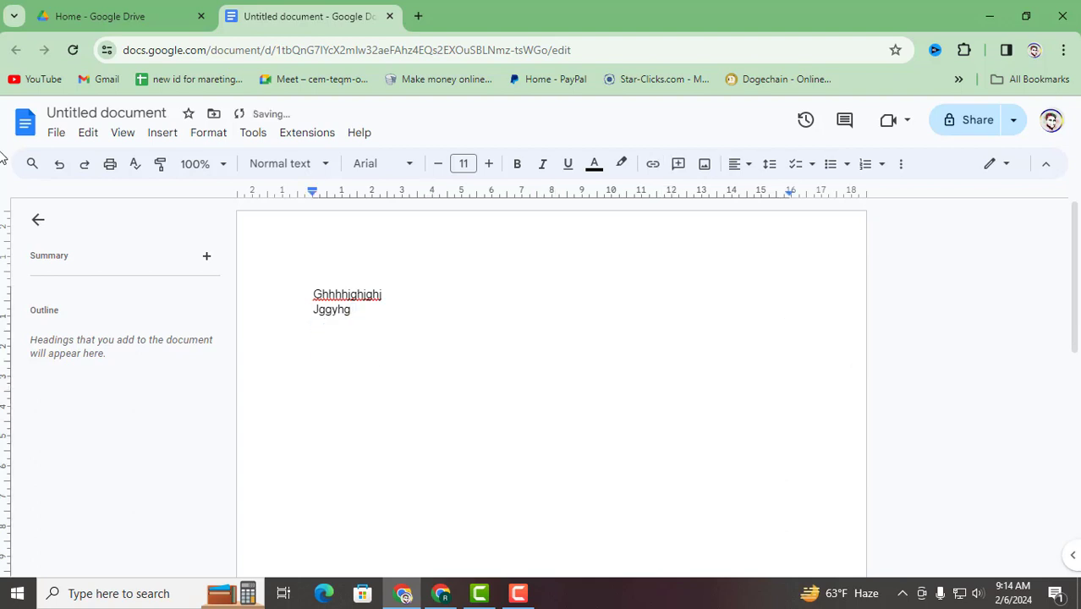
Insert a new drawing with three crossing straight lines and a separate short diagonal line, and save it into the document.
click(167, 137)
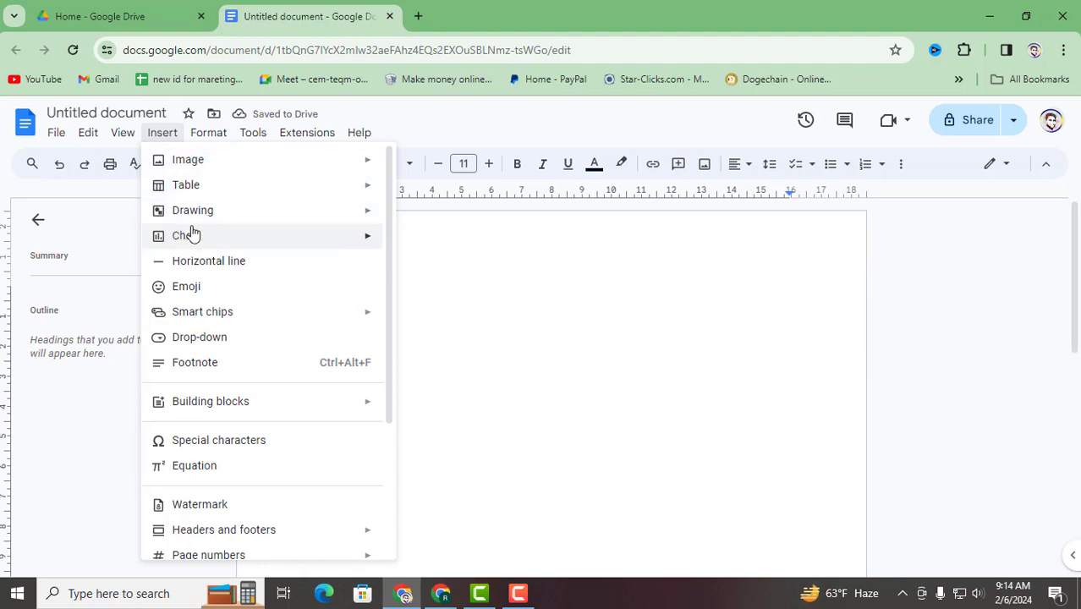
mouse_move(202, 219)
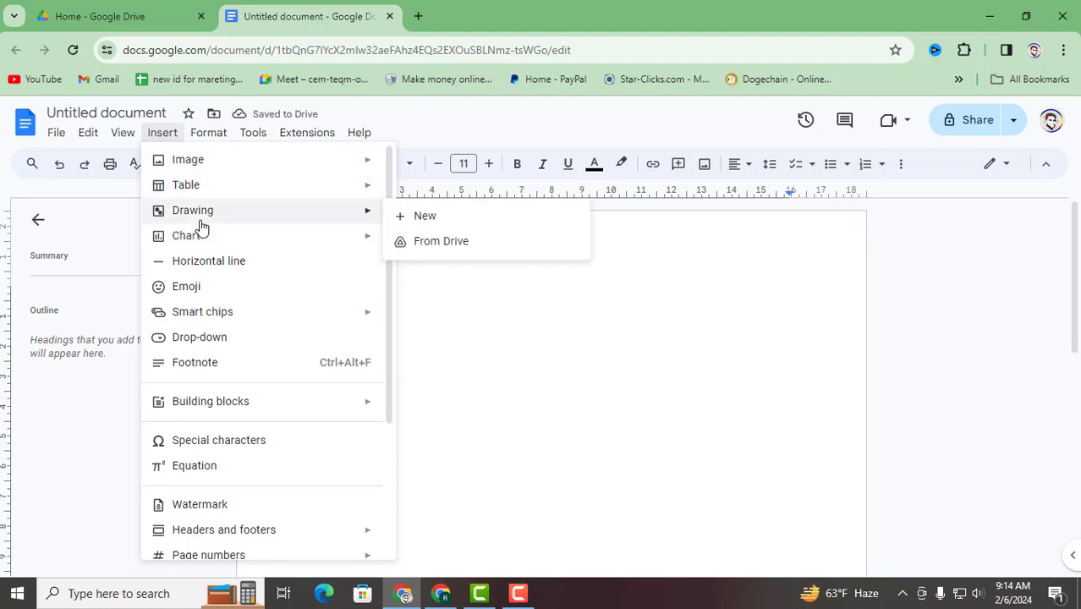
click(433, 217)
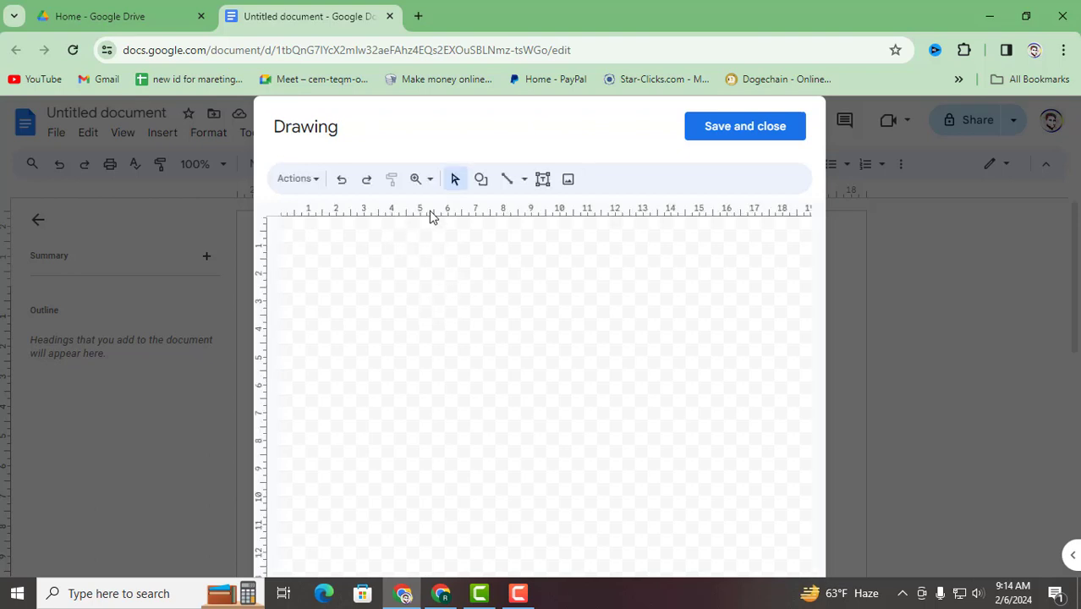
click(507, 179)
drag(464, 305, 665, 364)
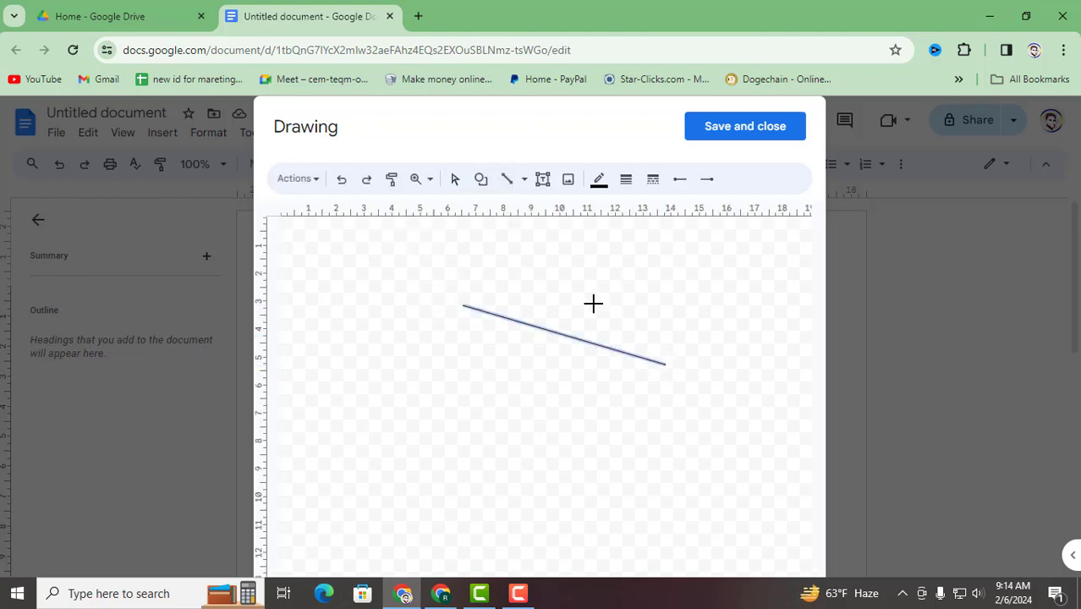
drag(597, 301, 442, 487)
drag(546, 281, 626, 451)
mouse_move(427, 399)
mouse_down()
mouse_move(834, 363)
mouse_move(695, 373)
mouse_move(744, 359)
mouse_up()
click(744, 360)
drag(597, 380, 461, 351)
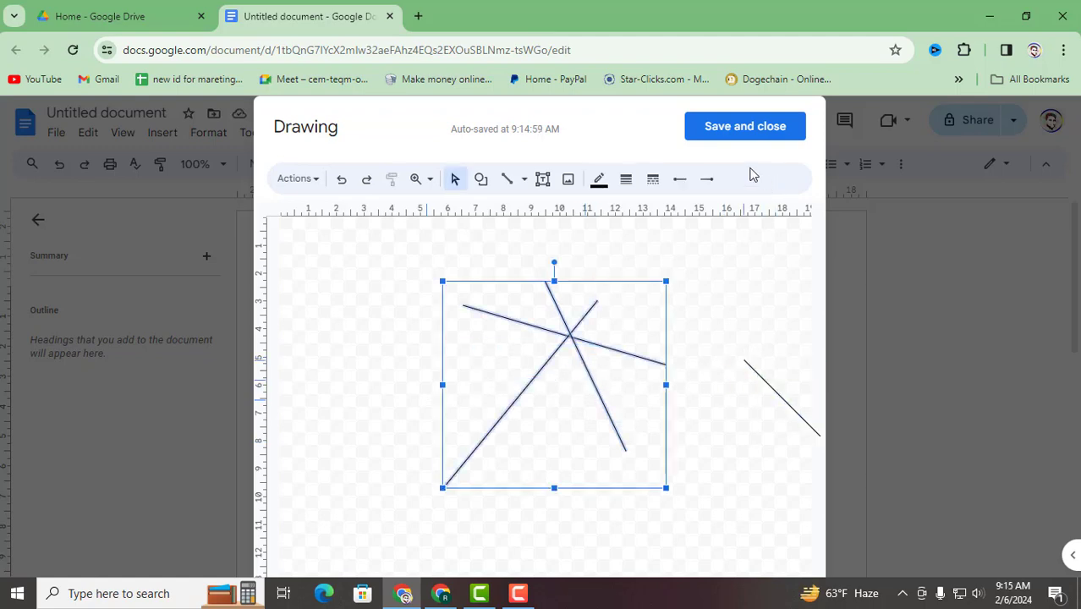
click(736, 131)
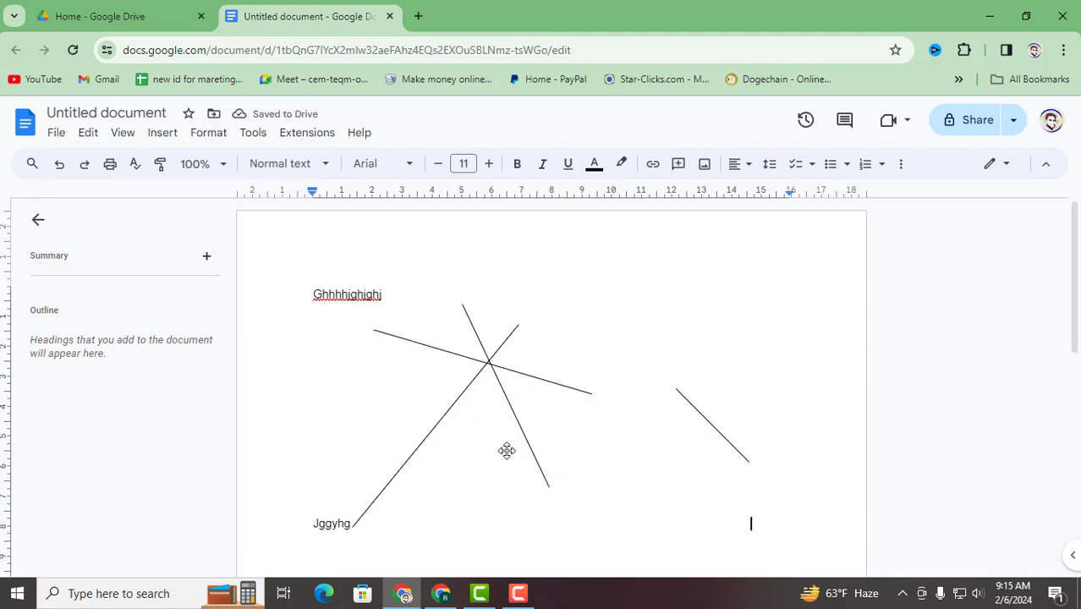
Delete the line drawing from the document.
scroll(506, 449, down, 1)
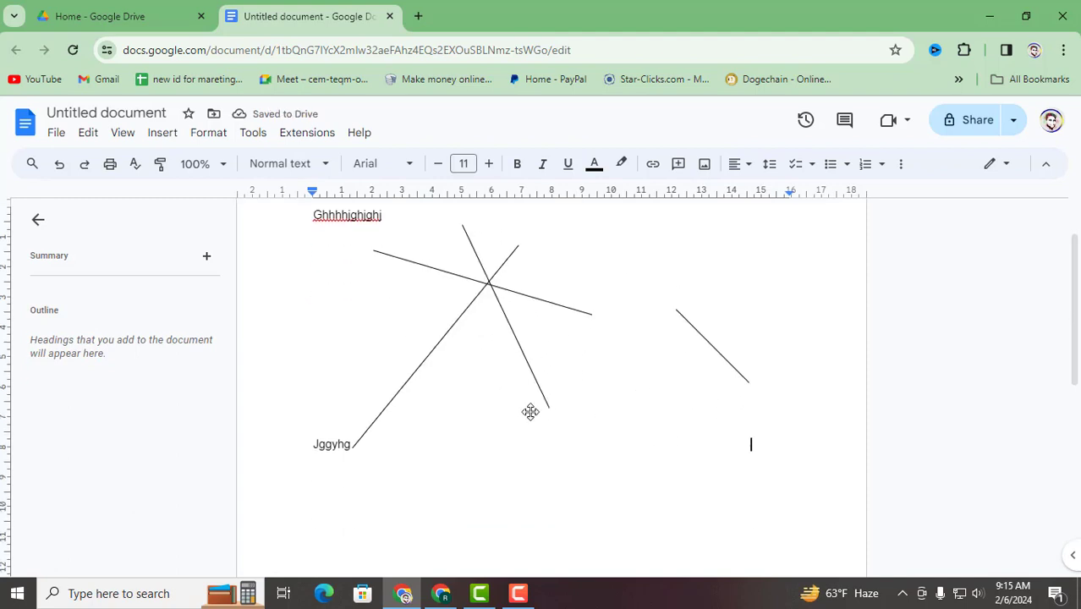
click(441, 281)
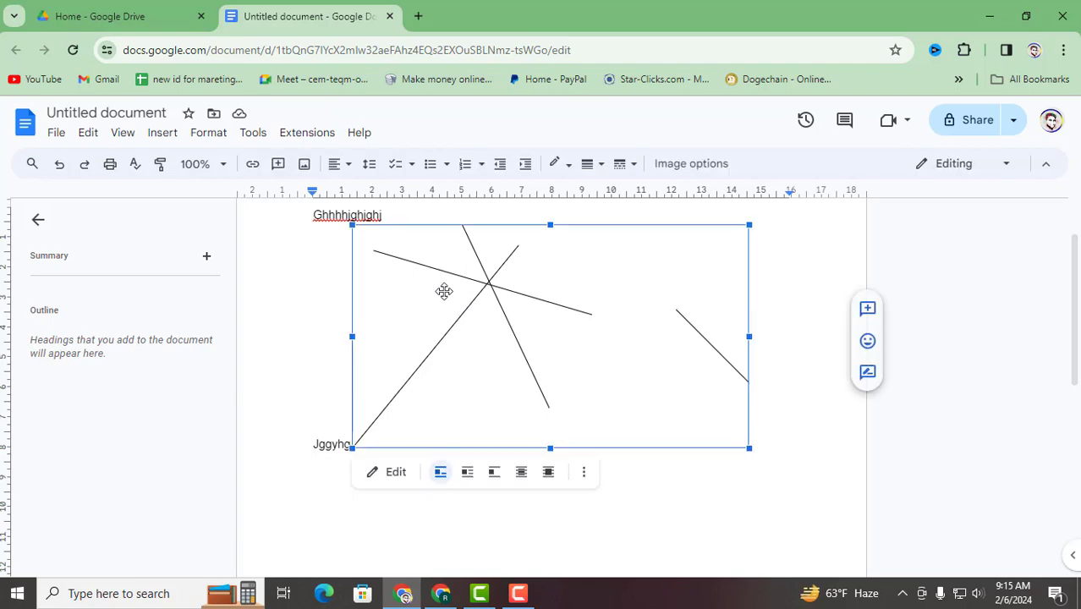
key(Delete)
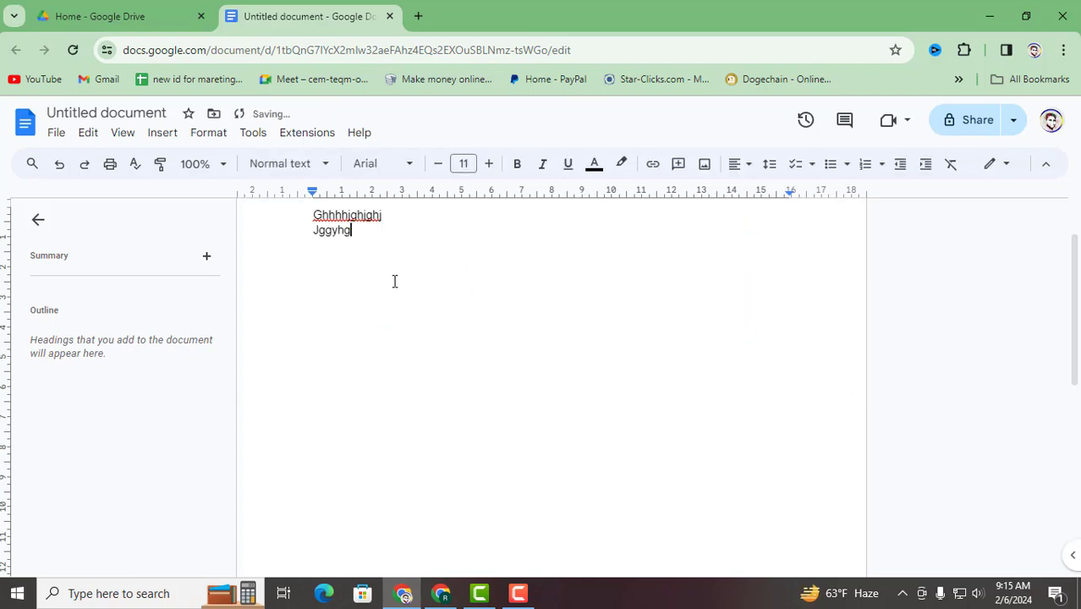
Insert two horizontal lines below the second text line.
click(163, 134)
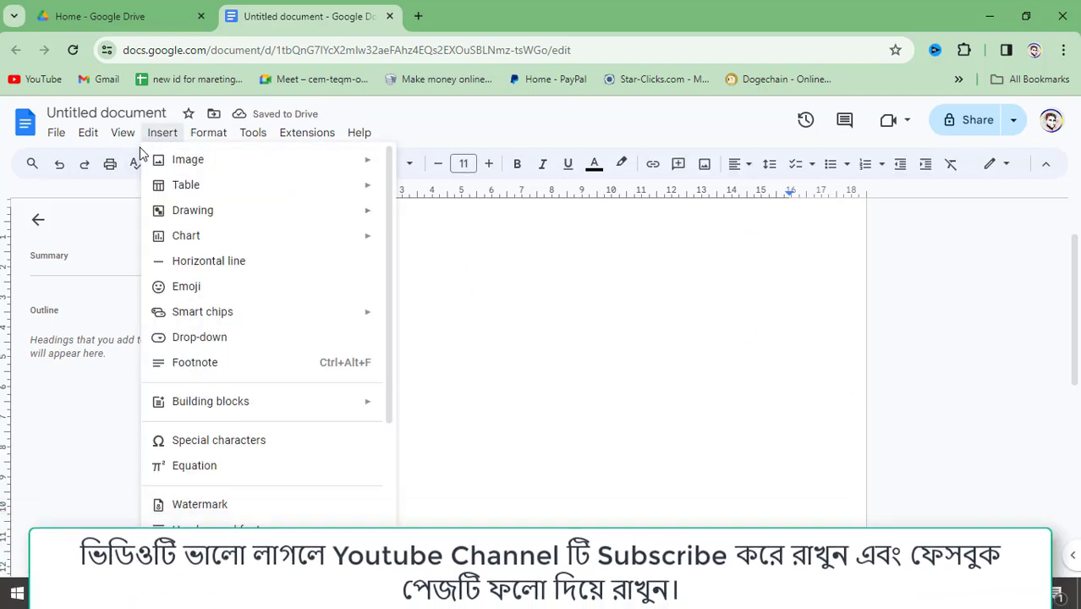
mouse_move(181, 234)
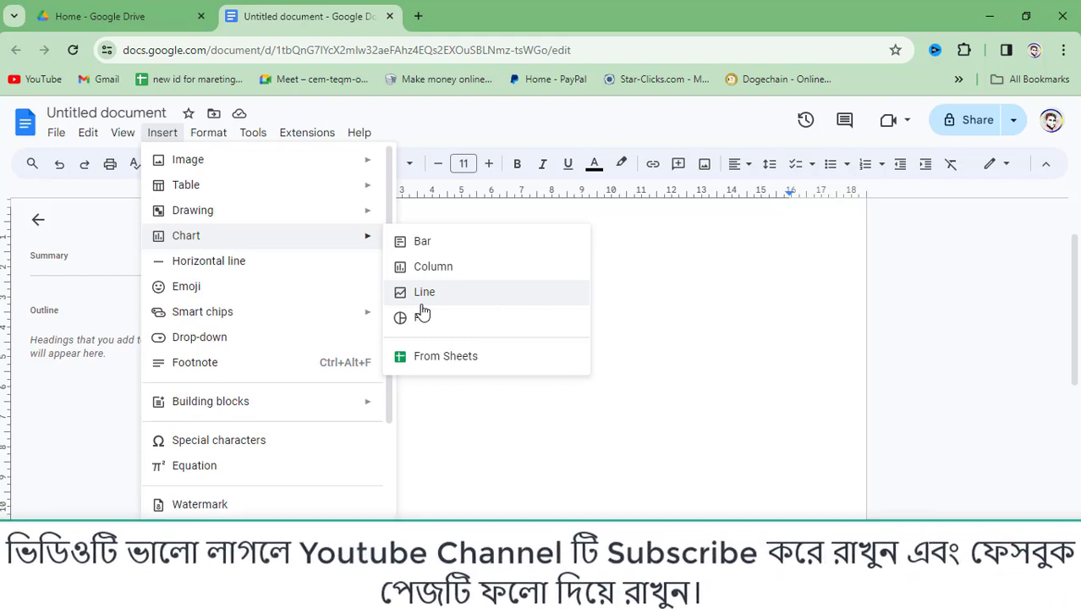
click(217, 269)
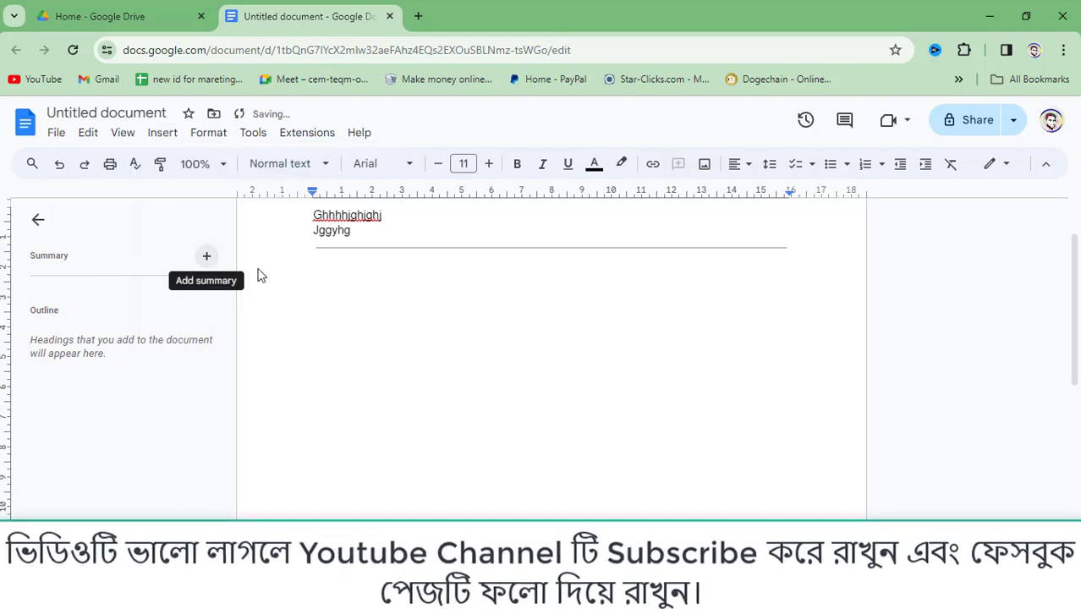
click(158, 135)
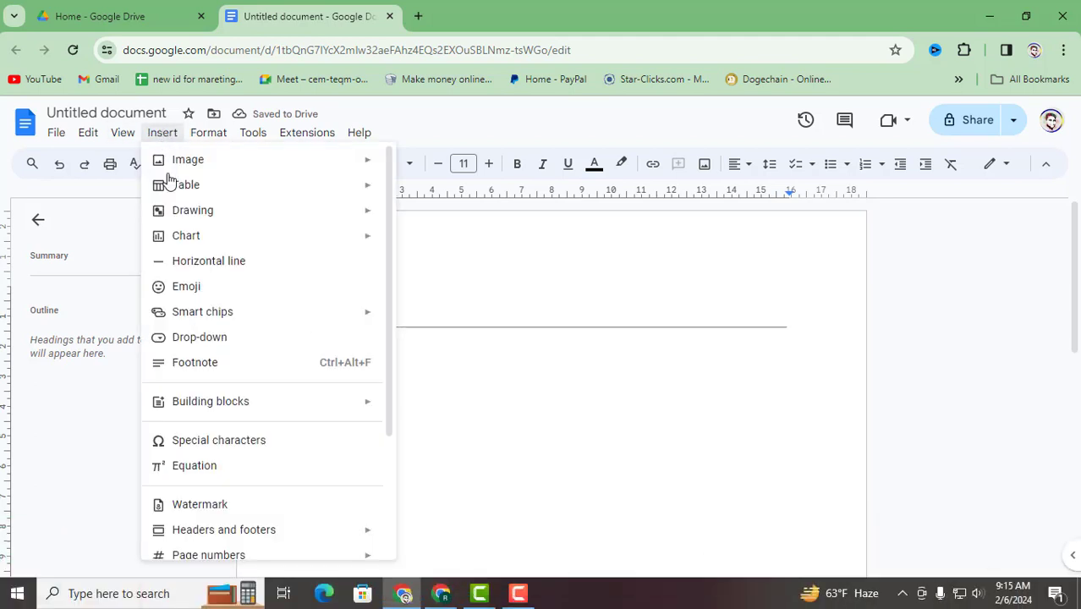
click(229, 271)
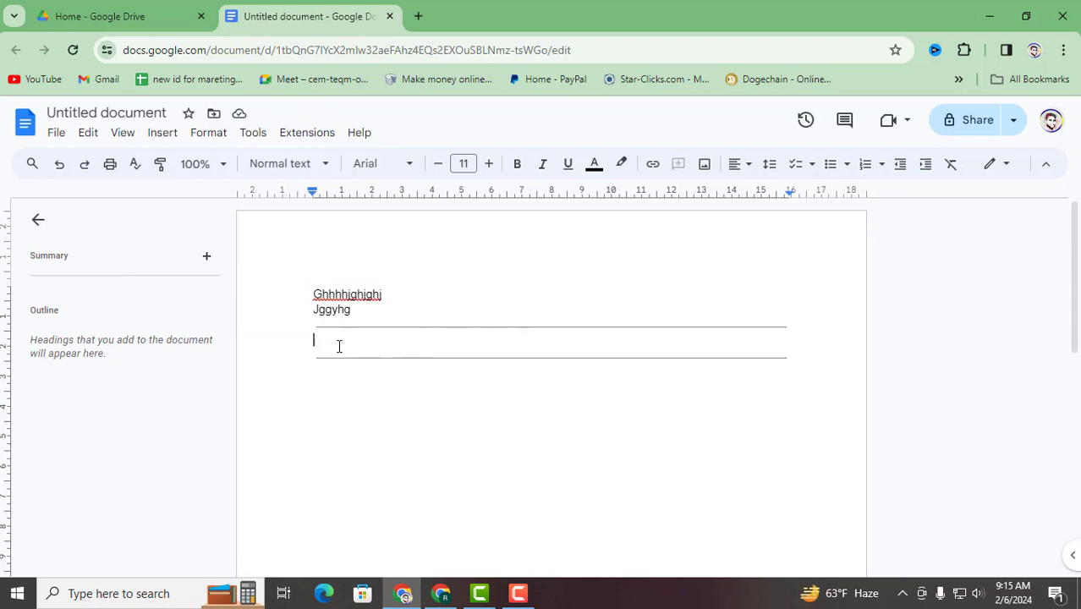
Enter "huihuyuyuyuyuuhug" and "iuuiujuoiu98" as two text lines between the horizontal lines, and add a third horizontal line below.
text(huihuyuyuyuyuuhug )
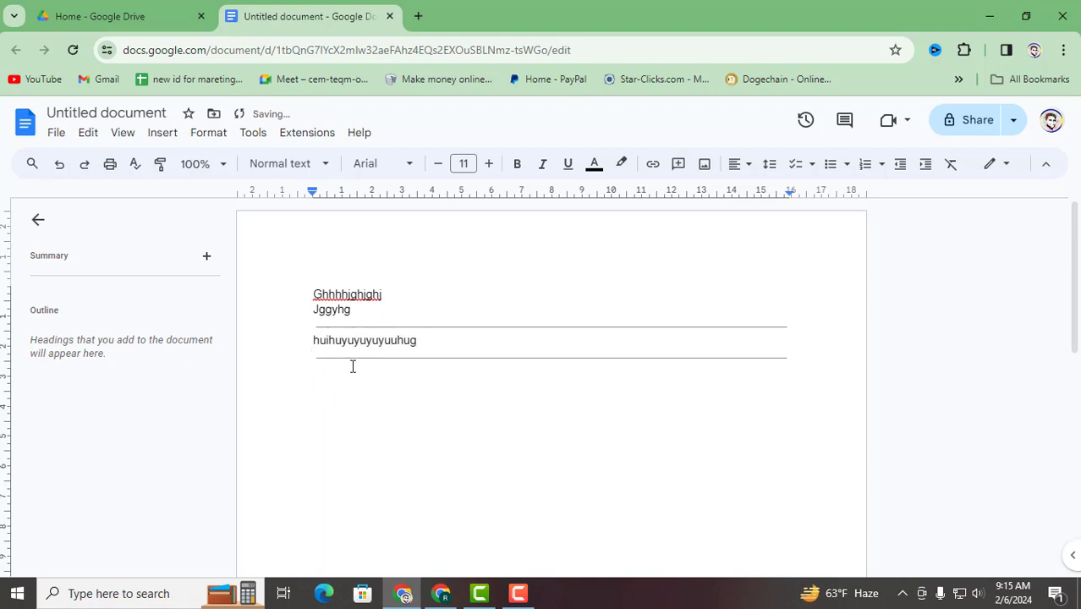
text(iuui)
key(Return)
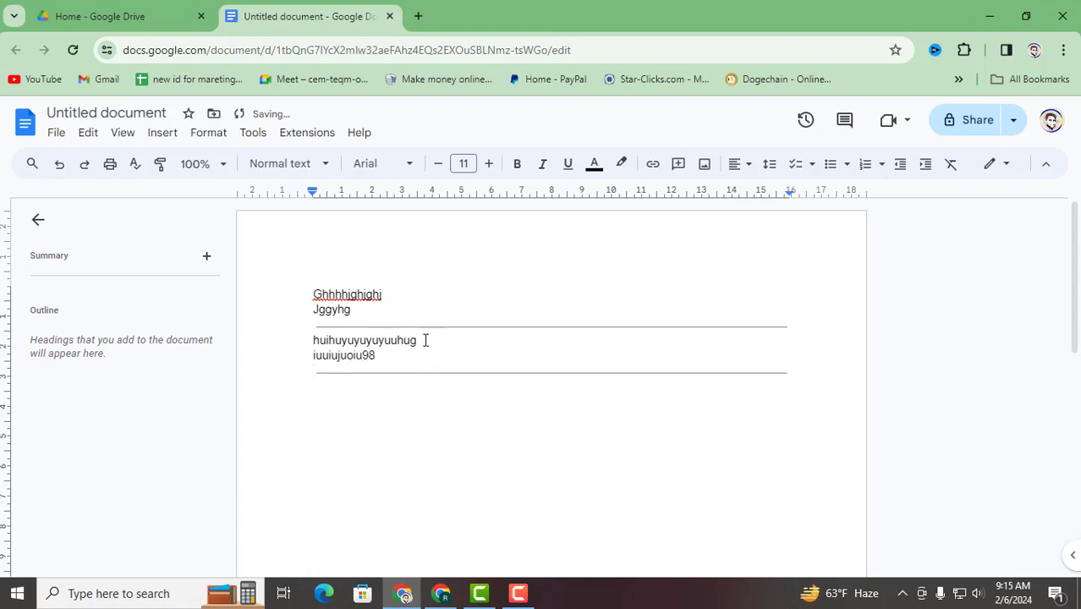
click(165, 135)
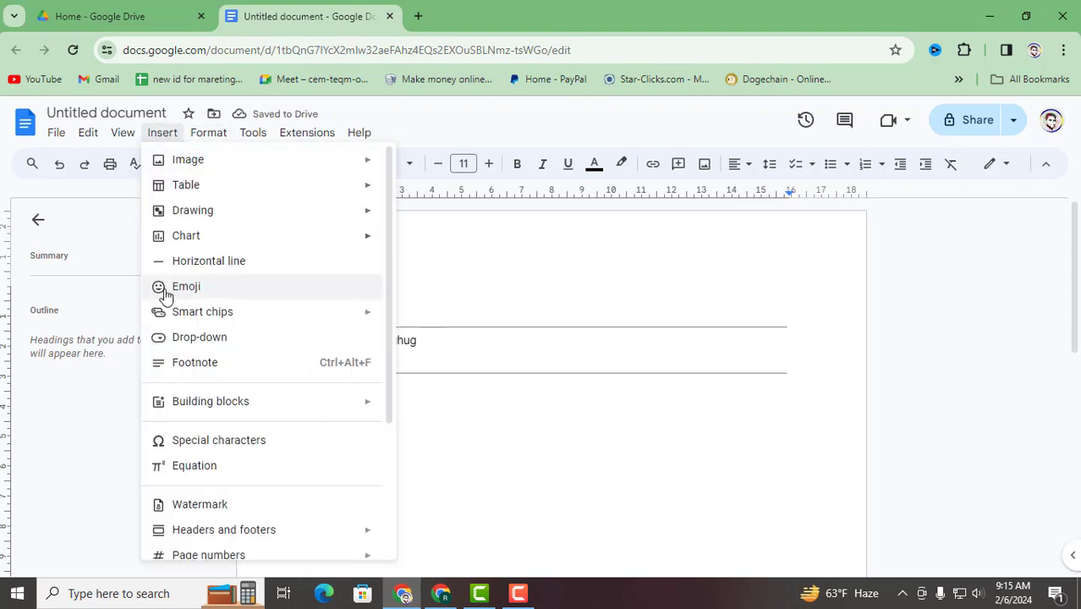
click(246, 263)
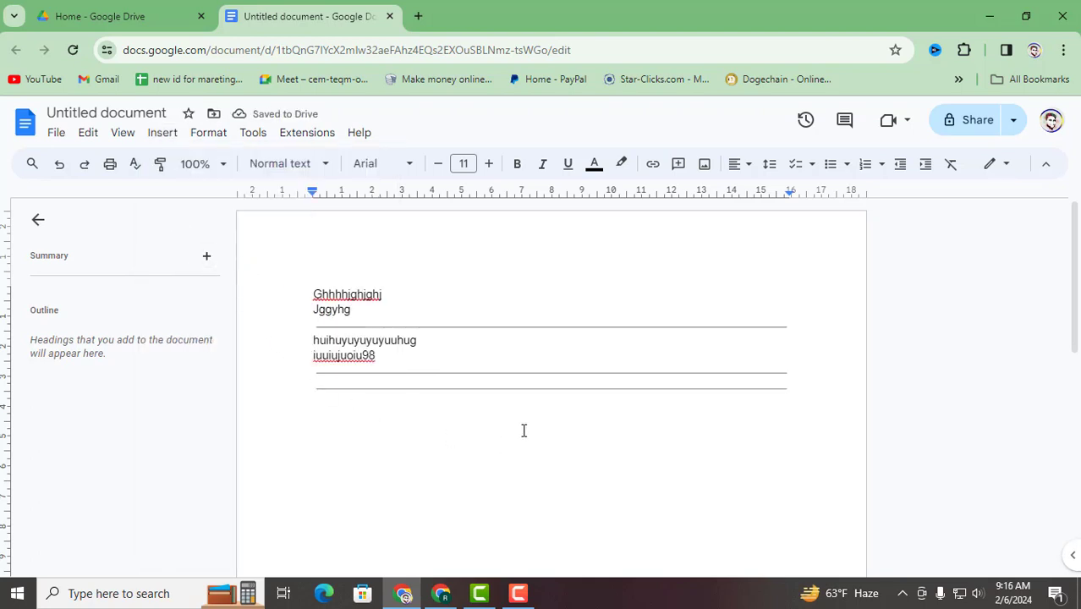
Delete all horizontal lines and the text between them, keeping only the first two text lines.
key(BackSpace)
key(BackSpace)
key(BackSpace)
key(BackSpace)
key(BackSpace)
key(BackSpace)
key(BackSpace)
key(BackSpace)
key(BackSpace)
key(BackSpace)
key(BackSpace)
key(BackSpace)
key(BackSpace)
key(BackSpace)
key(BackSpace)
key(BackSpace)
key(BackSpace)
key(BackSpace)
key(BackSpace)
key(BackSpace)
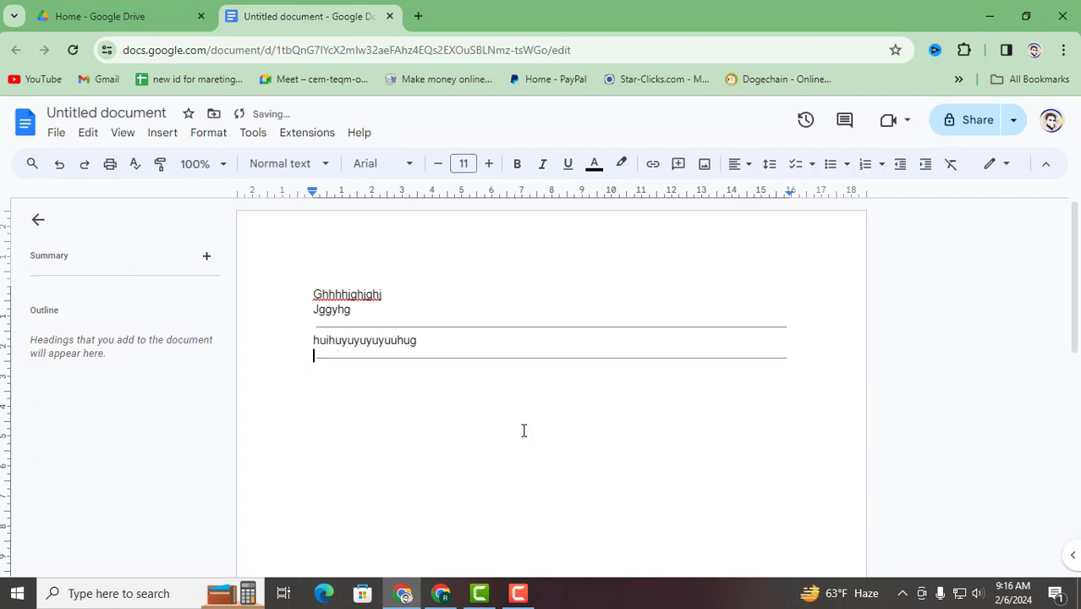
key(BackSpace)
key(BackSpace)
key(BackSpace)
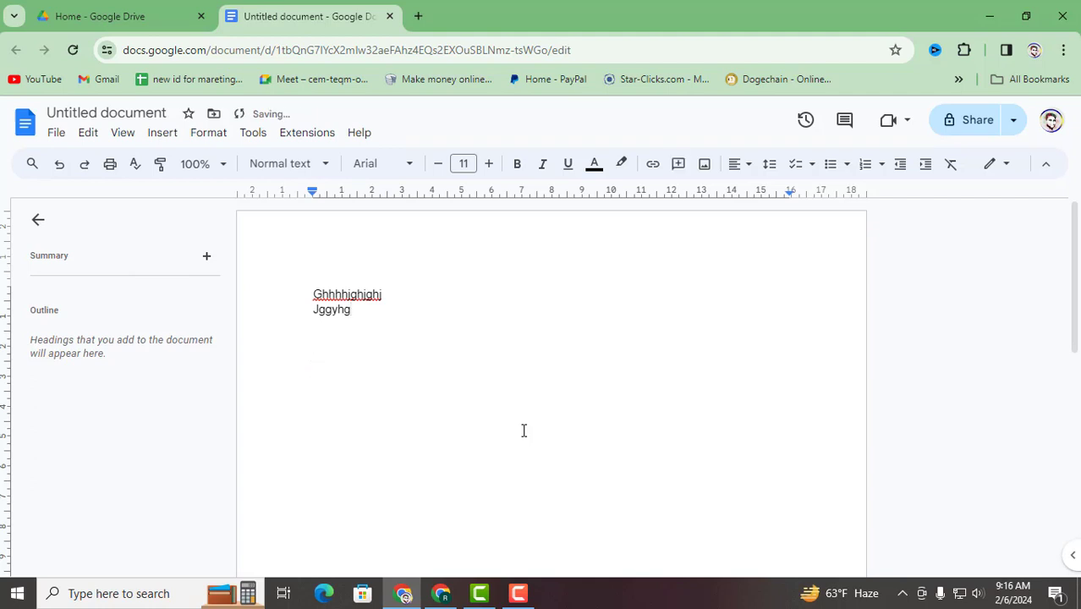
Insert the heart-eyes cat emoji after "Jggyhg" in the second text line.
click(176, 136)
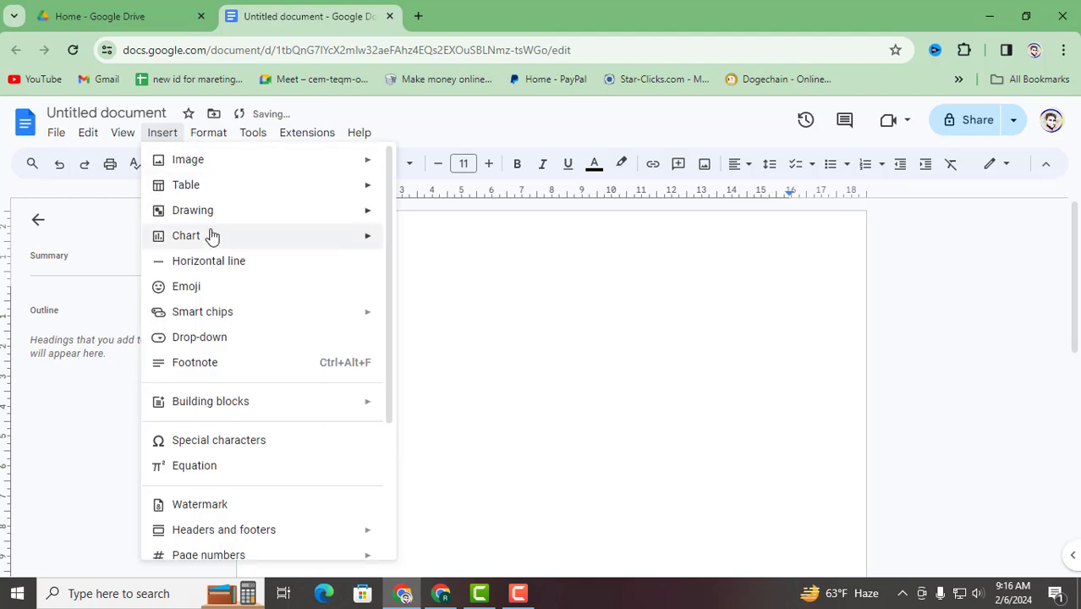
click(217, 289)
scroll(473, 468, down, 3)
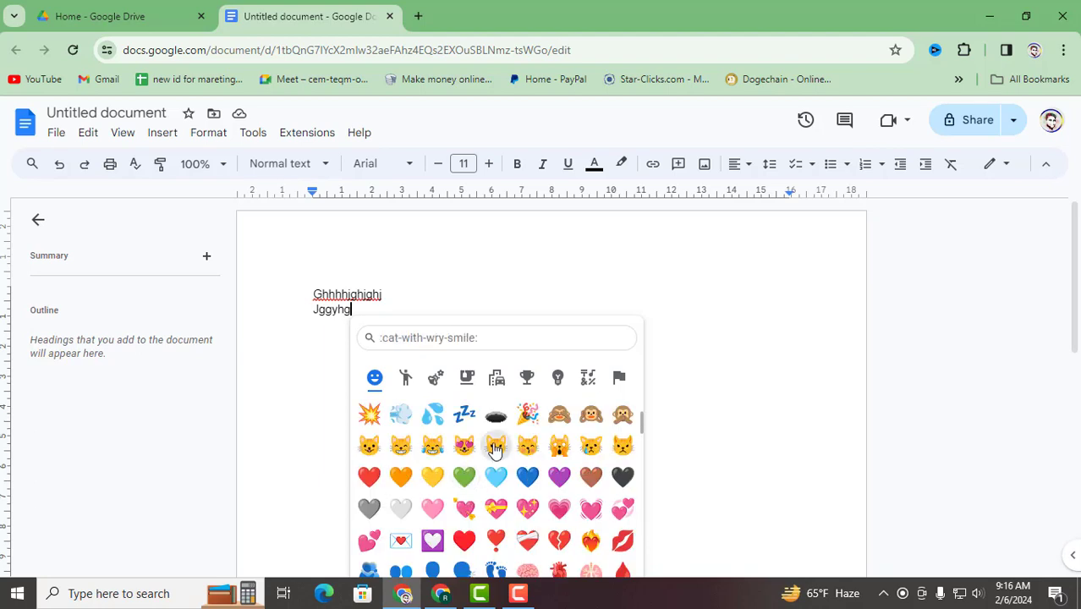
click(464, 446)
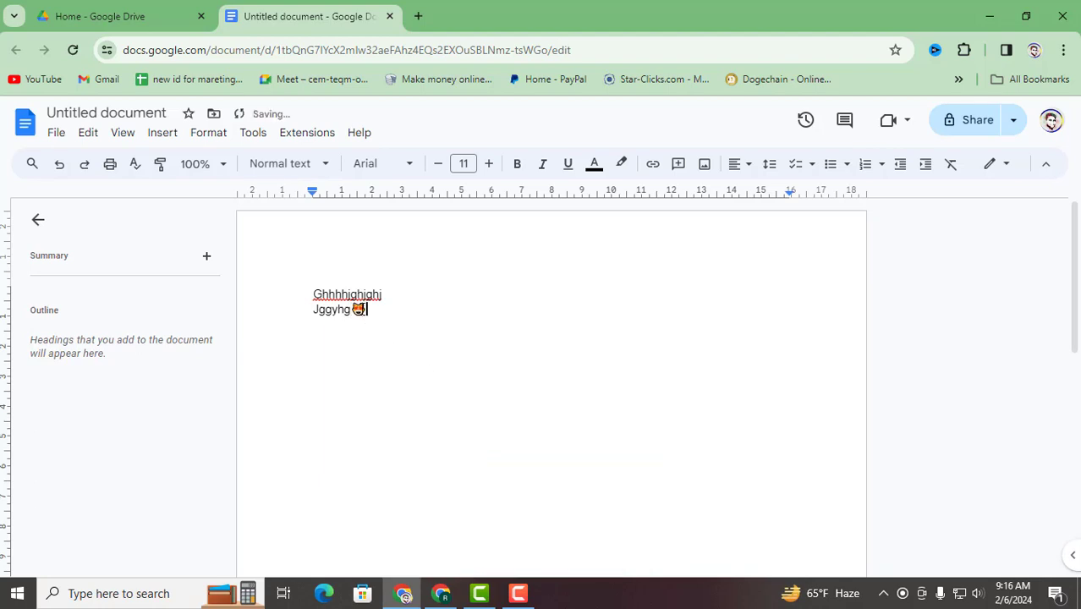
Insert a footnote after the cat emoji and give it the text "gytty".
click(173, 136)
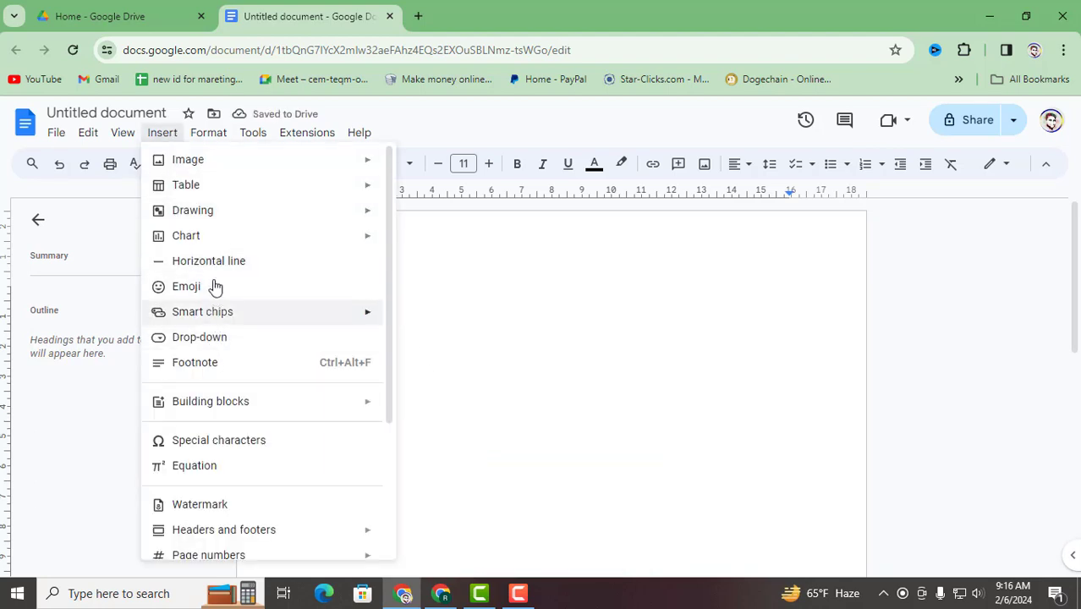
mouse_move(222, 326)
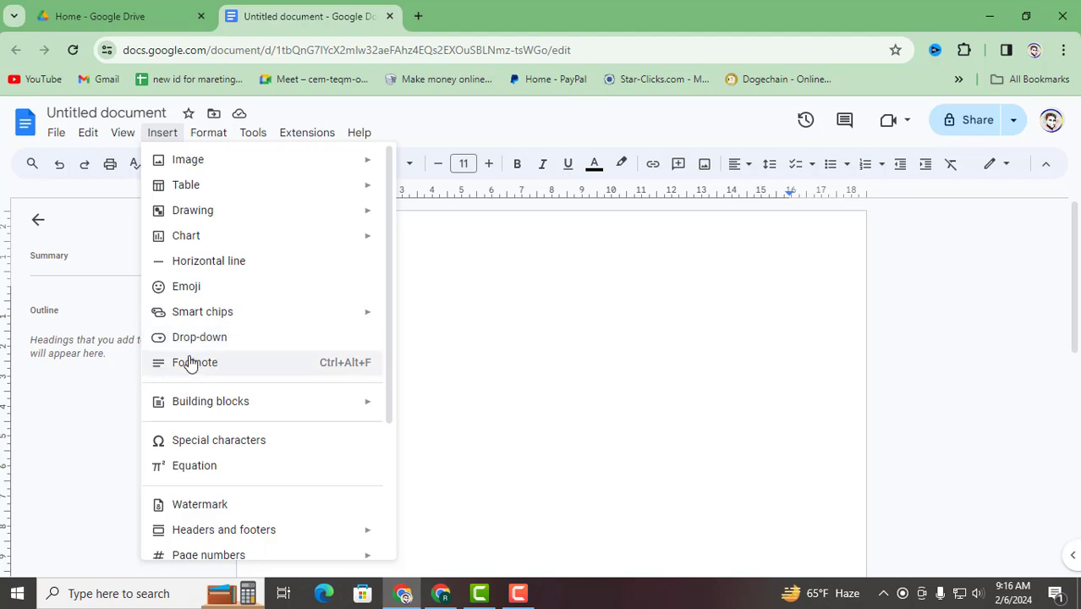
click(191, 364)
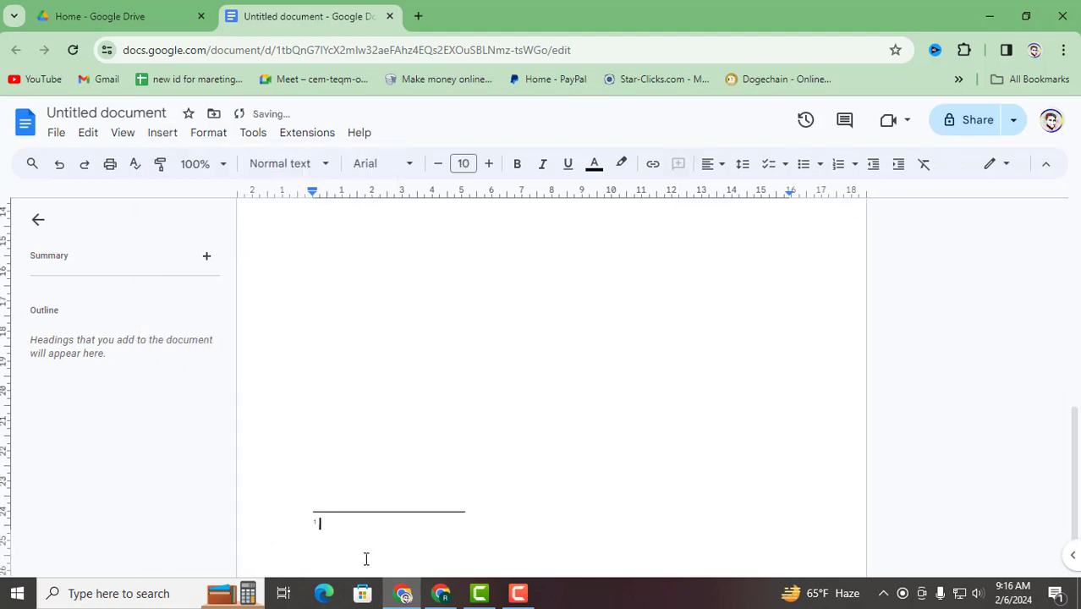
text(gytty)
Examine the arrow symbols, keyword search and symbol drawing area for inserting special characters, and close the dialog.
click(165, 135)
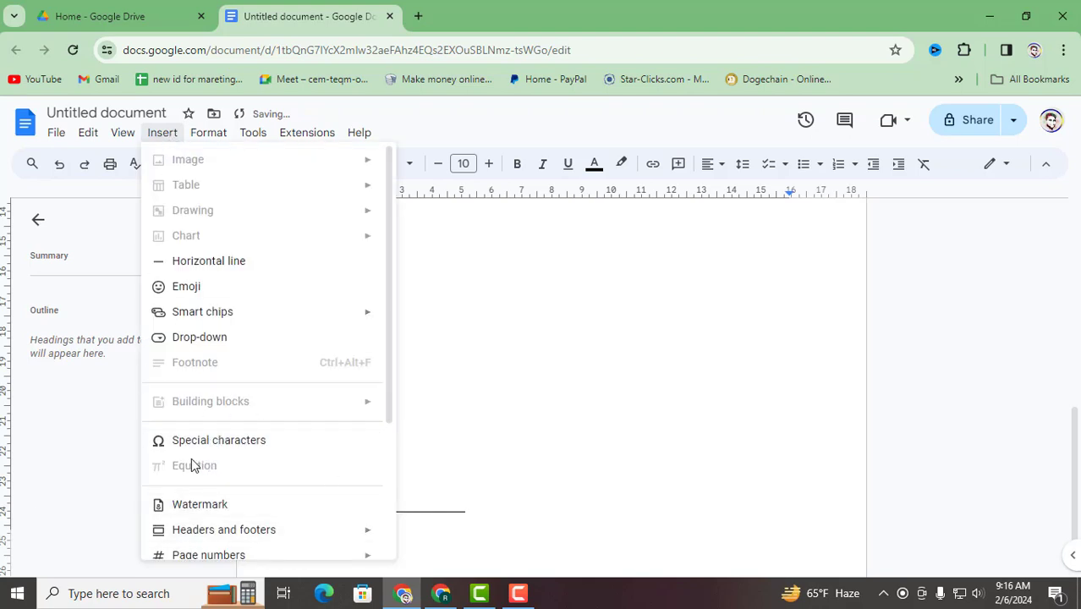
scroll(224, 447, down, 2)
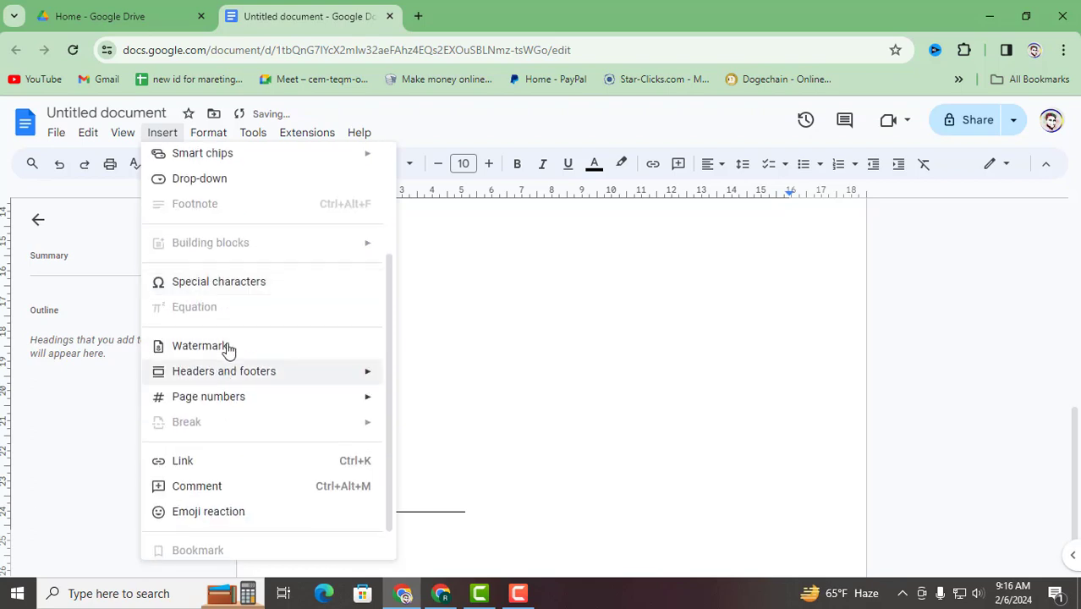
click(222, 283)
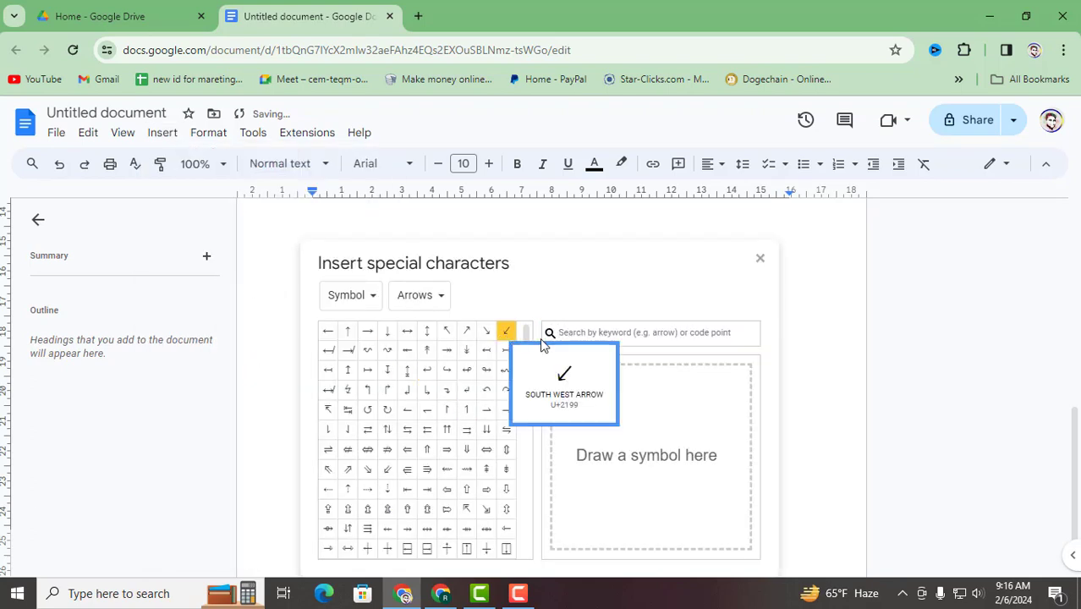
click(577, 333)
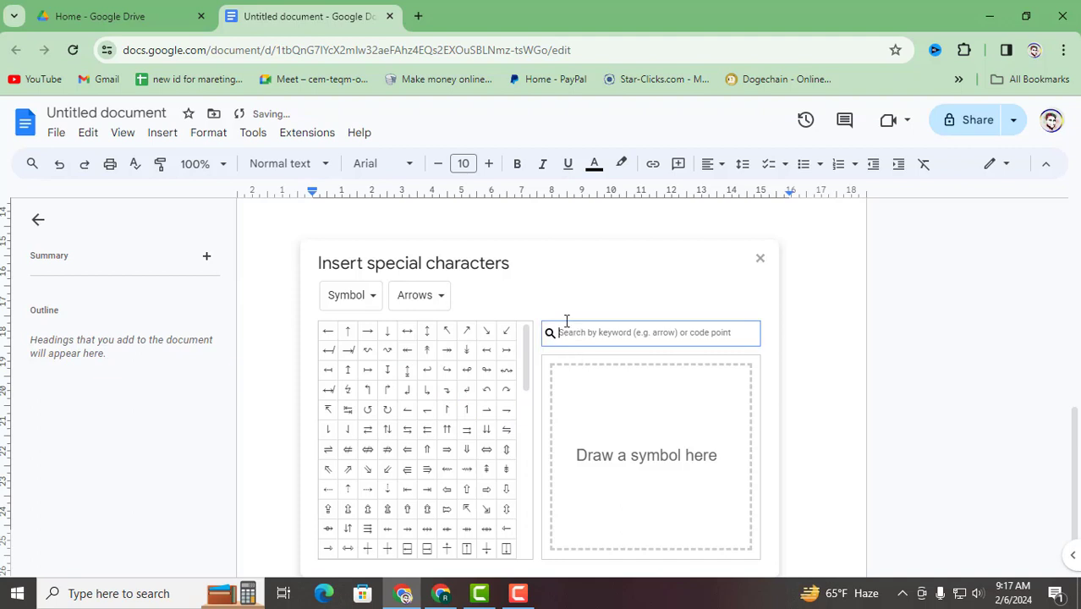
click(618, 390)
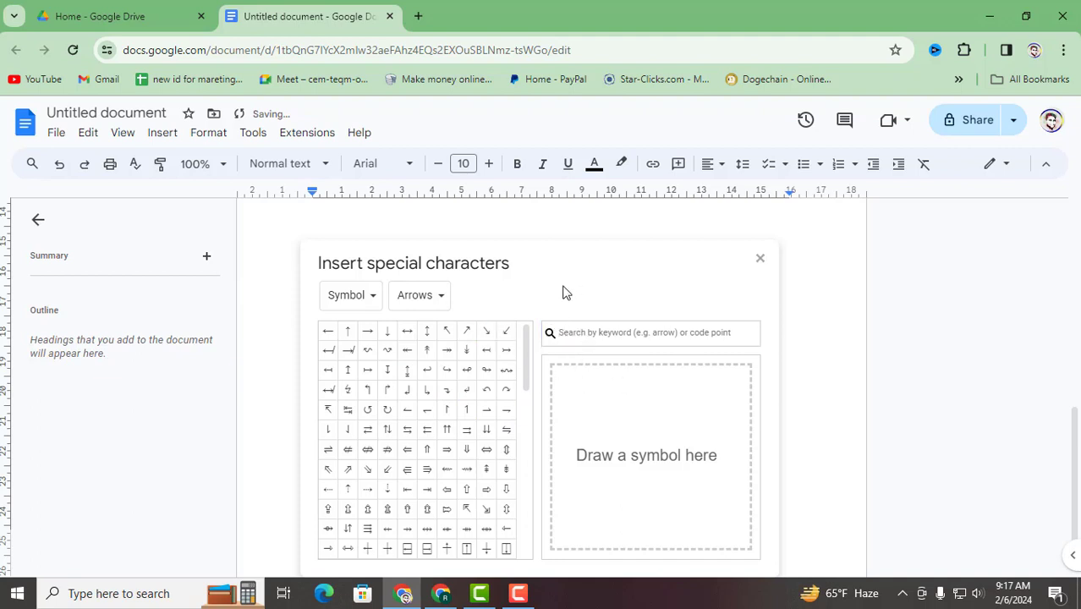
drag(562, 262, 717, 222)
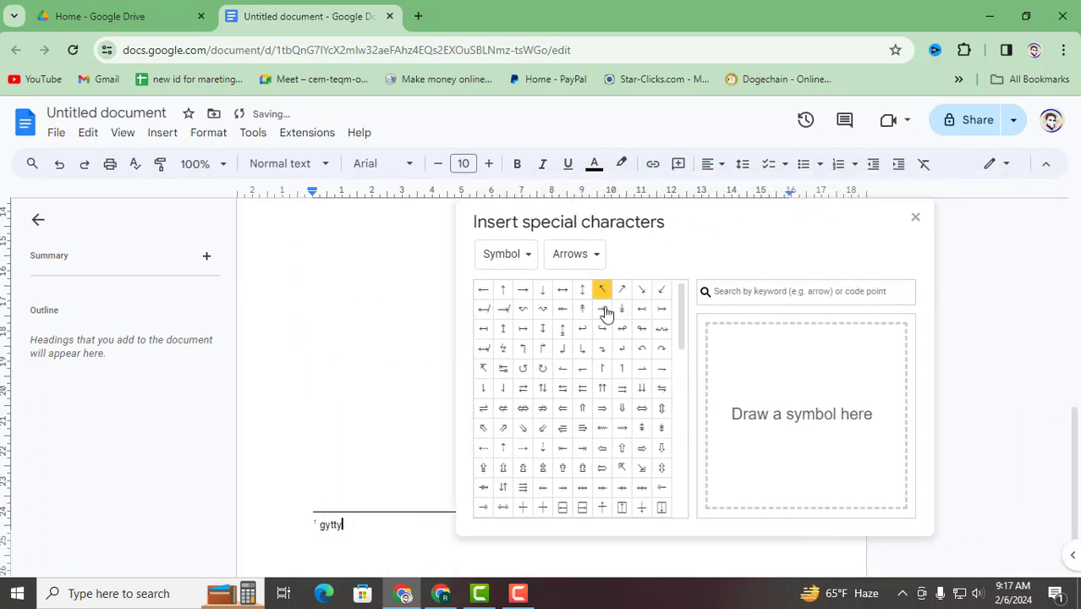
click(763, 290)
click(259, 508)
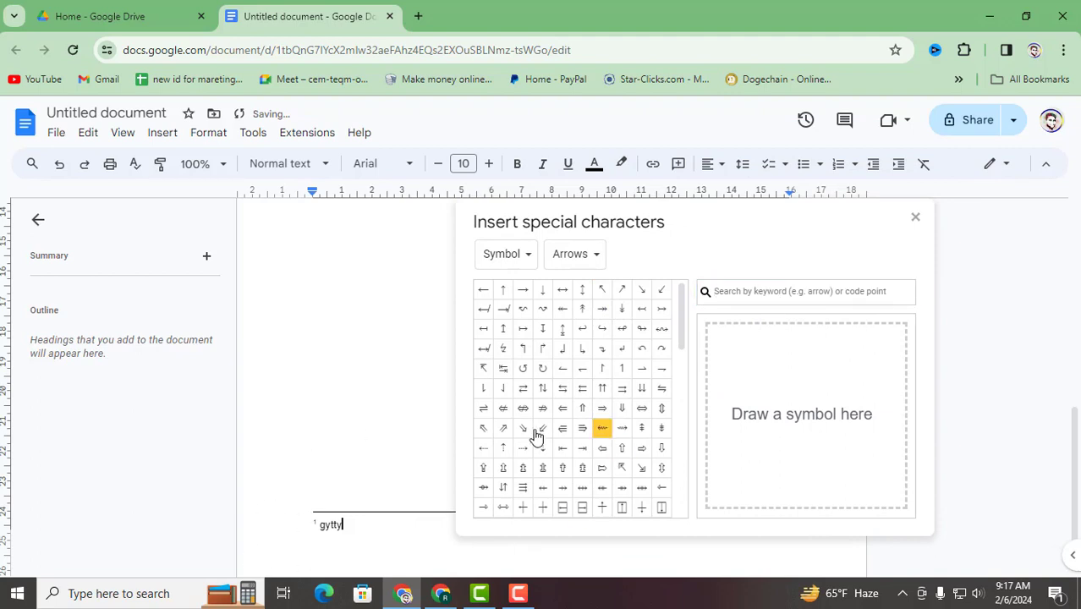
click(915, 216)
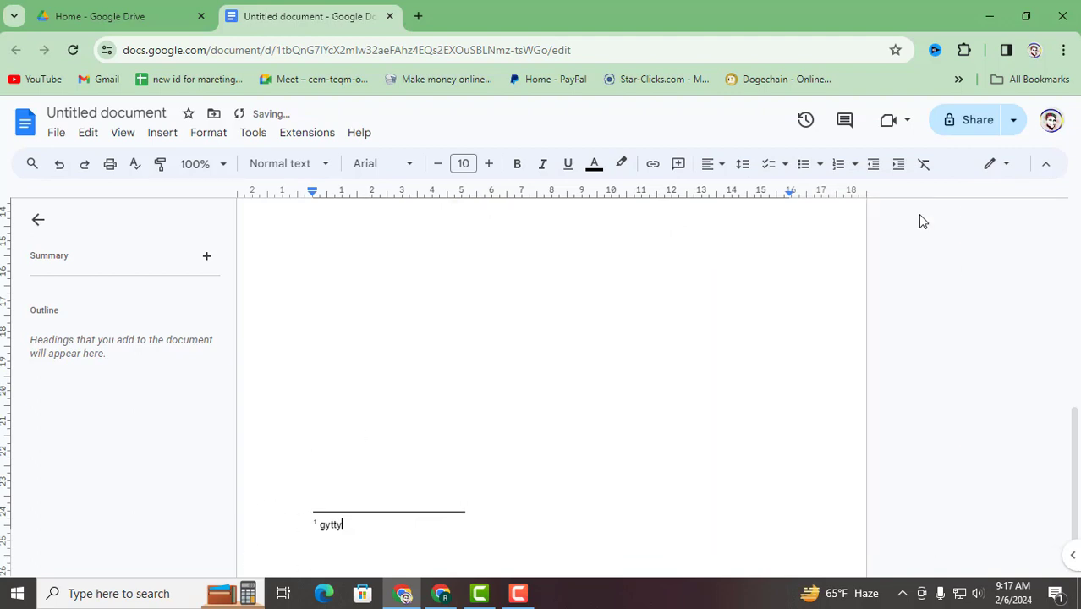
Add a text watermark reading "uygyytgyt" to the document.
click(161, 133)
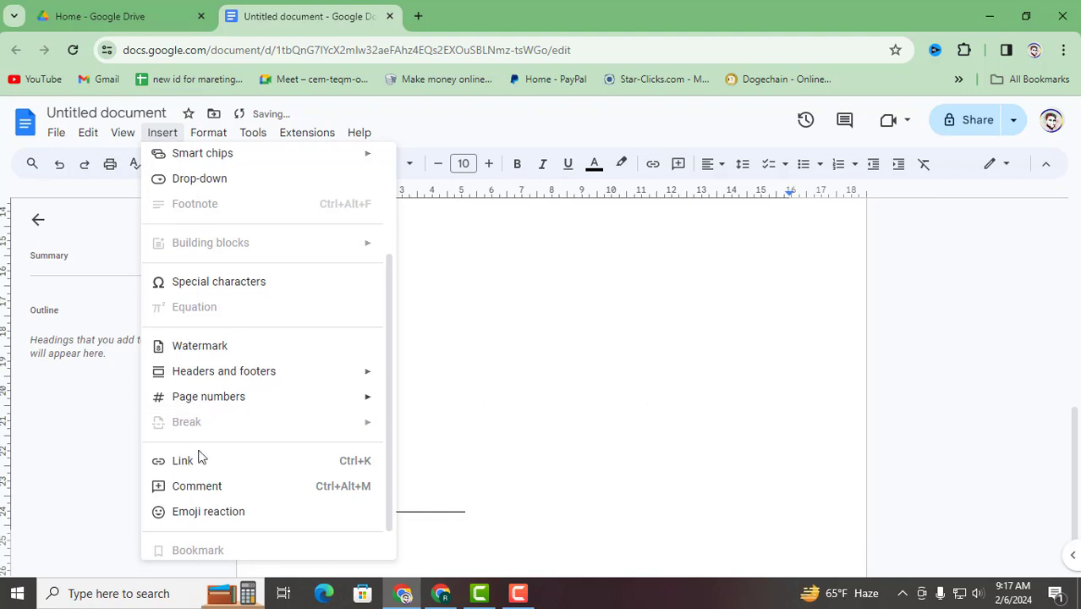
click(203, 346)
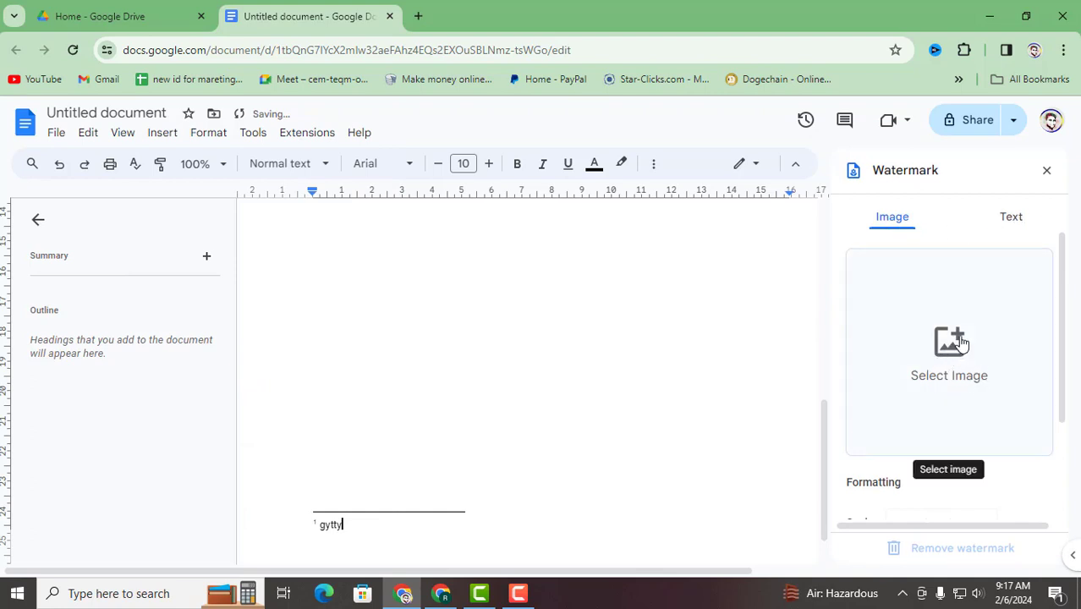
click(1011, 218)
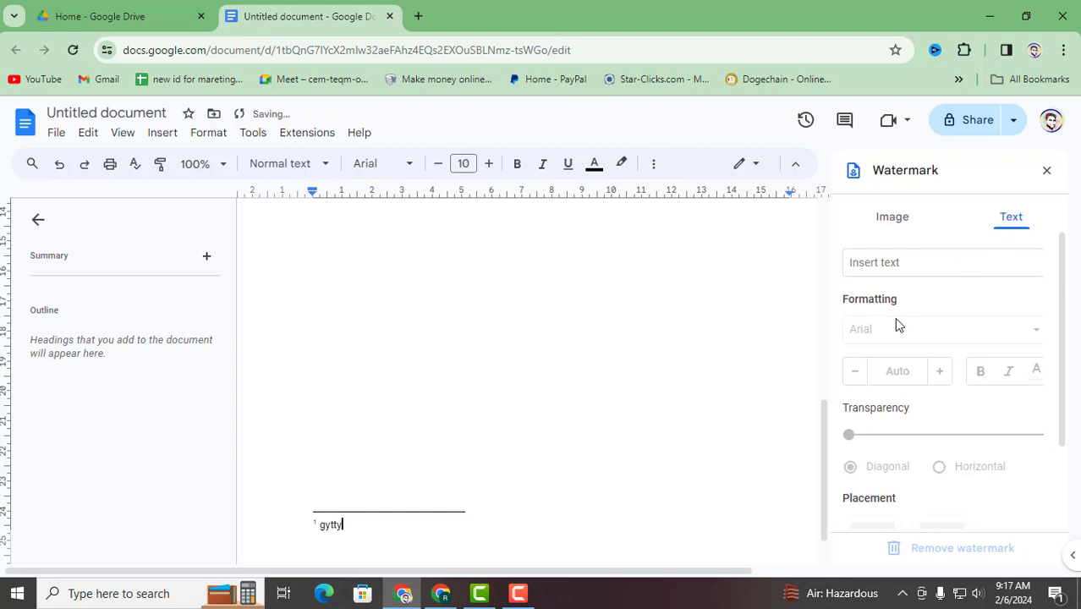
click(902, 261)
text(uygyytgyt)
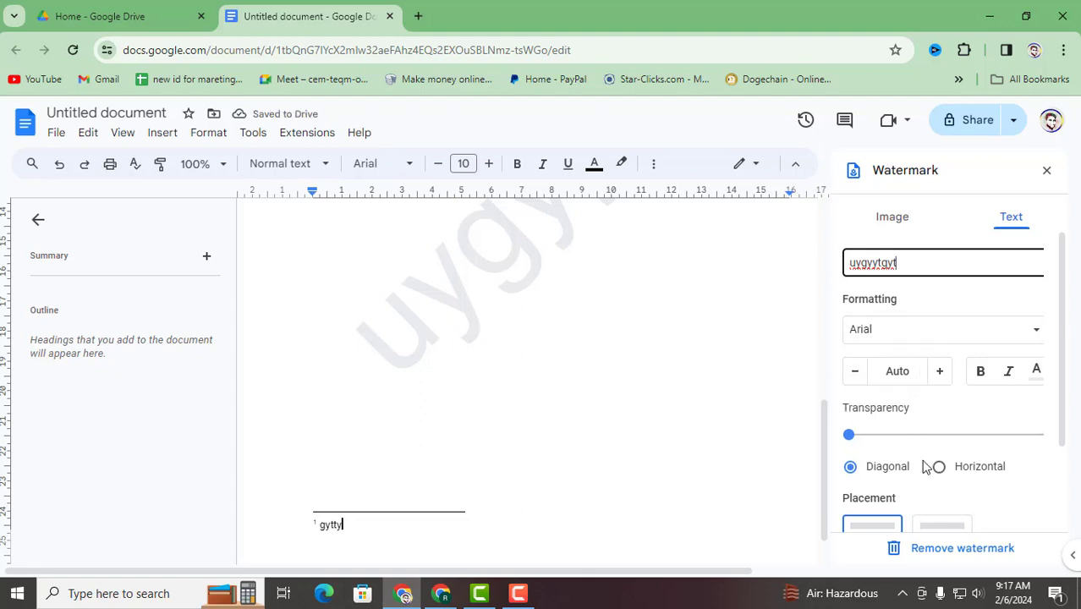
Set the watermark's text colour to red, close the watermark settings and view the result on the page.
scroll(925, 473, down, 2)
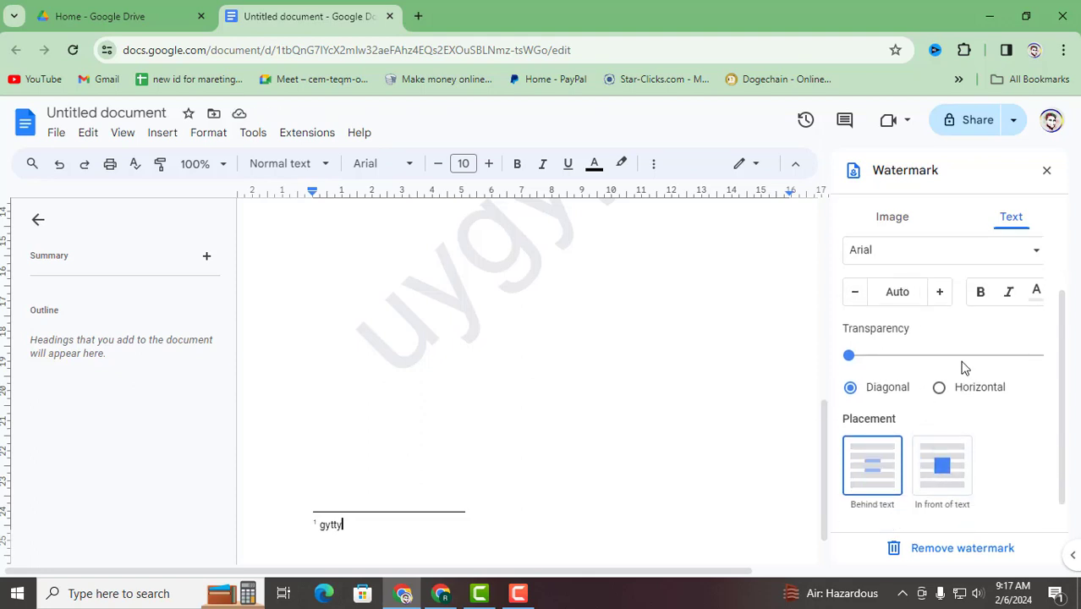
click(1037, 296)
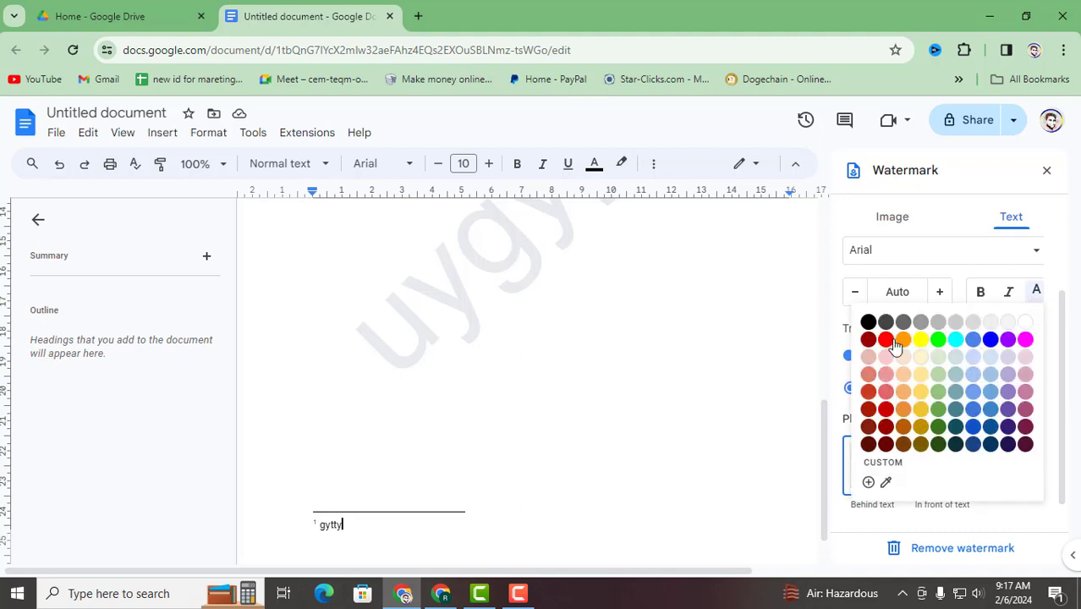
click(888, 339)
scroll(1002, 296, up, 2)
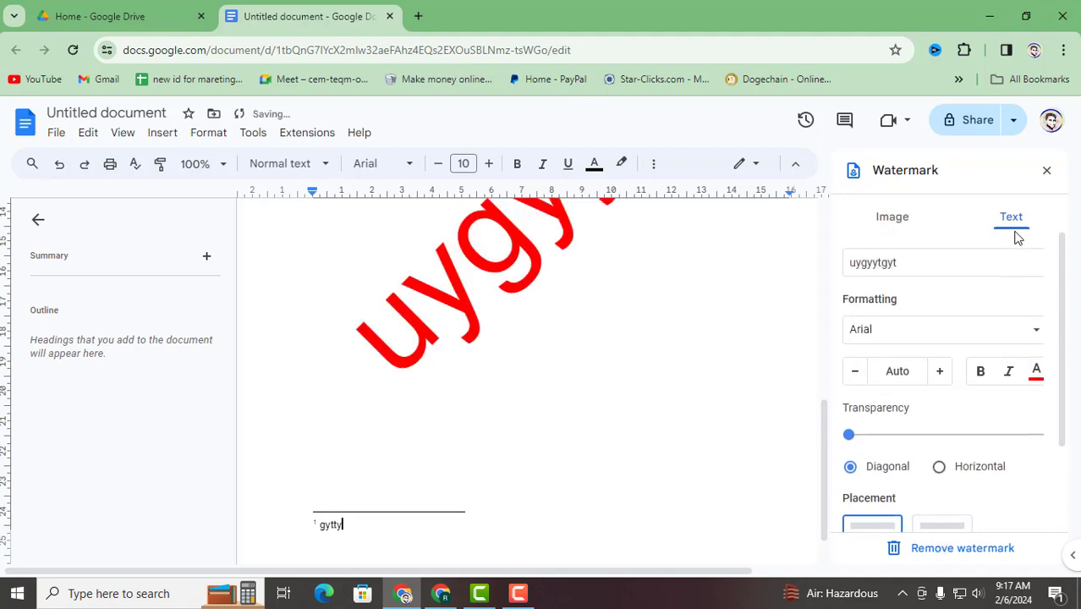
click(1047, 170)
scroll(499, 363, up, 3)
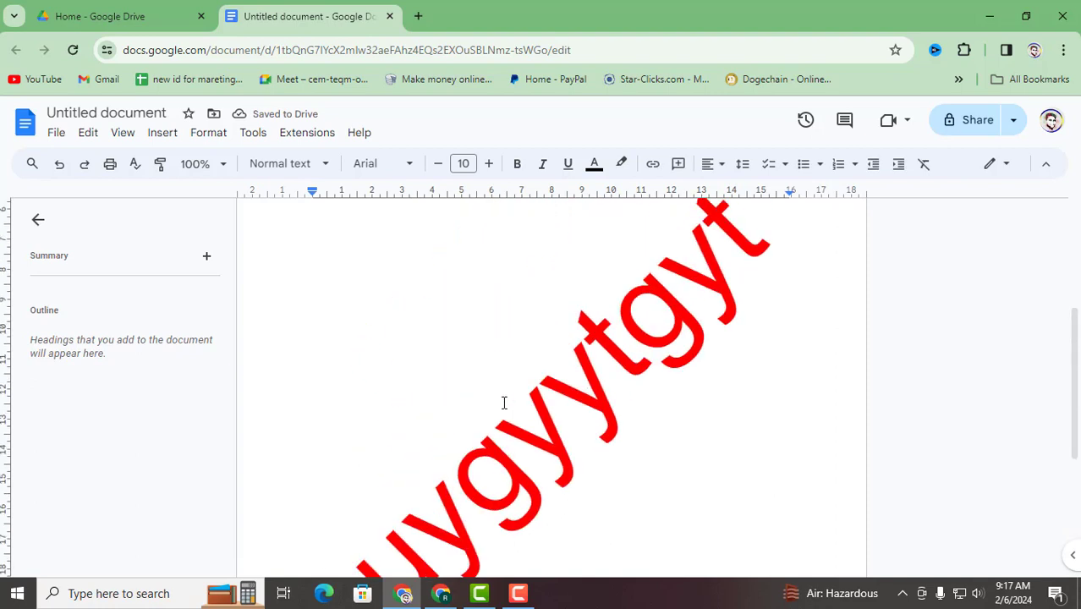
scroll(586, 430, down, 1)
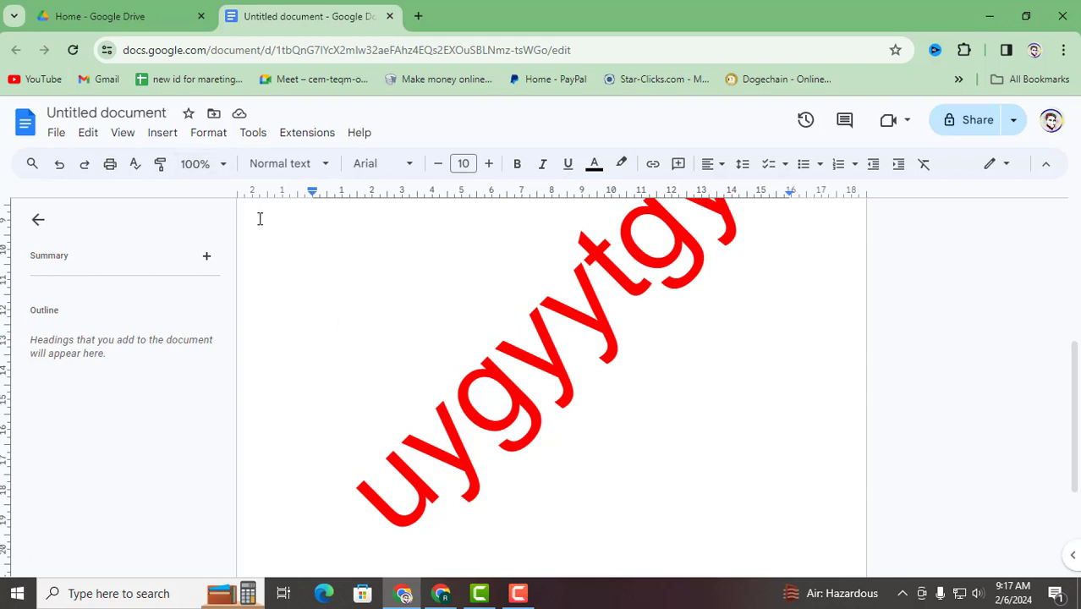
Examine the header and footer choices and the page number position and numbering settings, and close the dialog without applying.
click(166, 135)
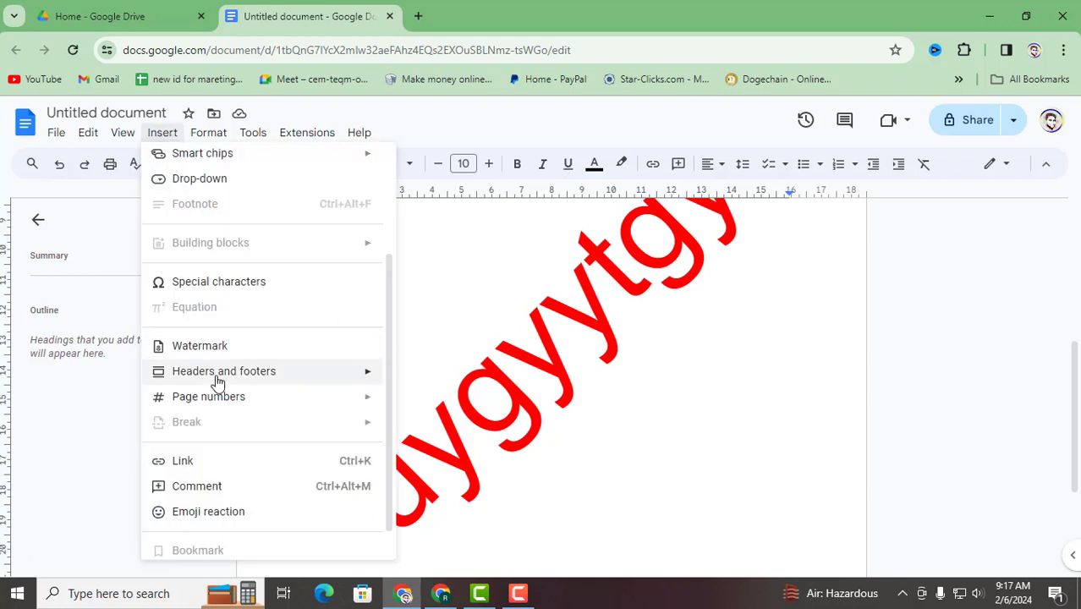
mouse_move(216, 381)
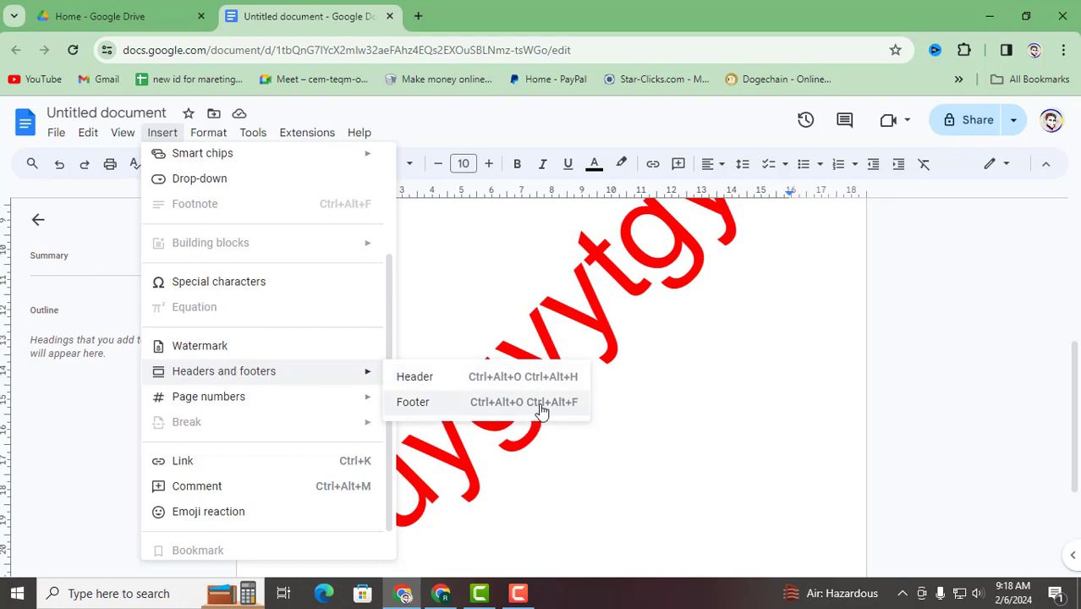
mouse_move(216, 405)
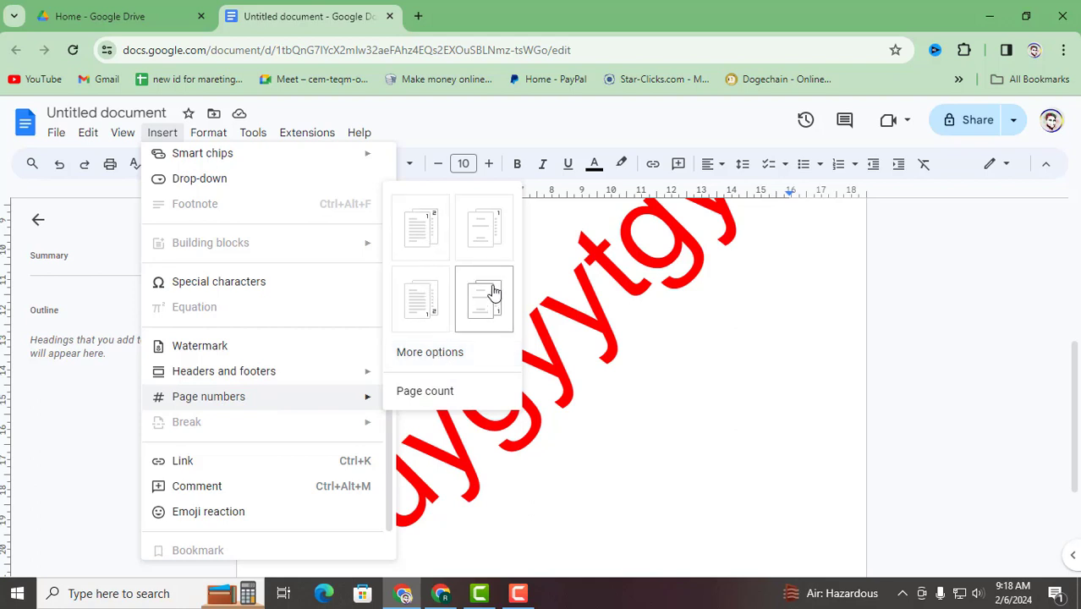
click(423, 360)
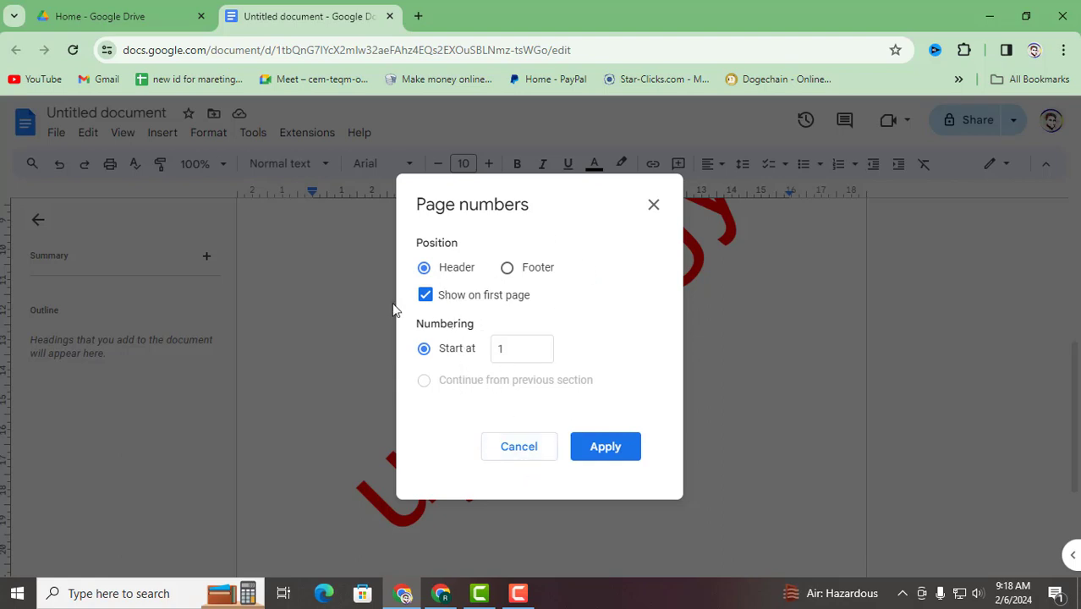
click(651, 207)
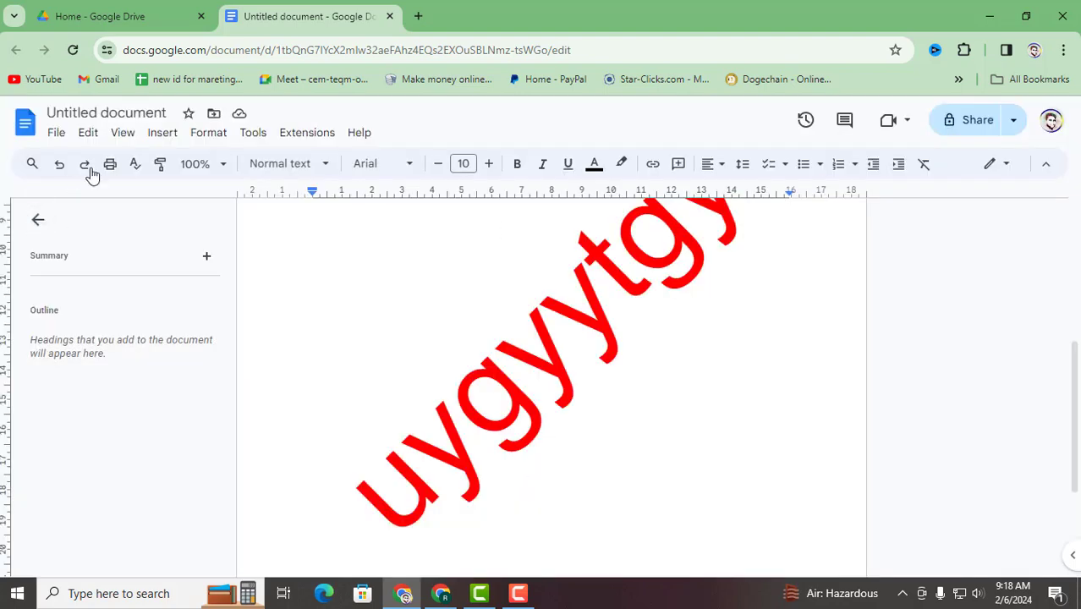
Link the first line of text, "Ghhhhjghjghj", to the Office Hisab spreadsheet.
click(159, 138)
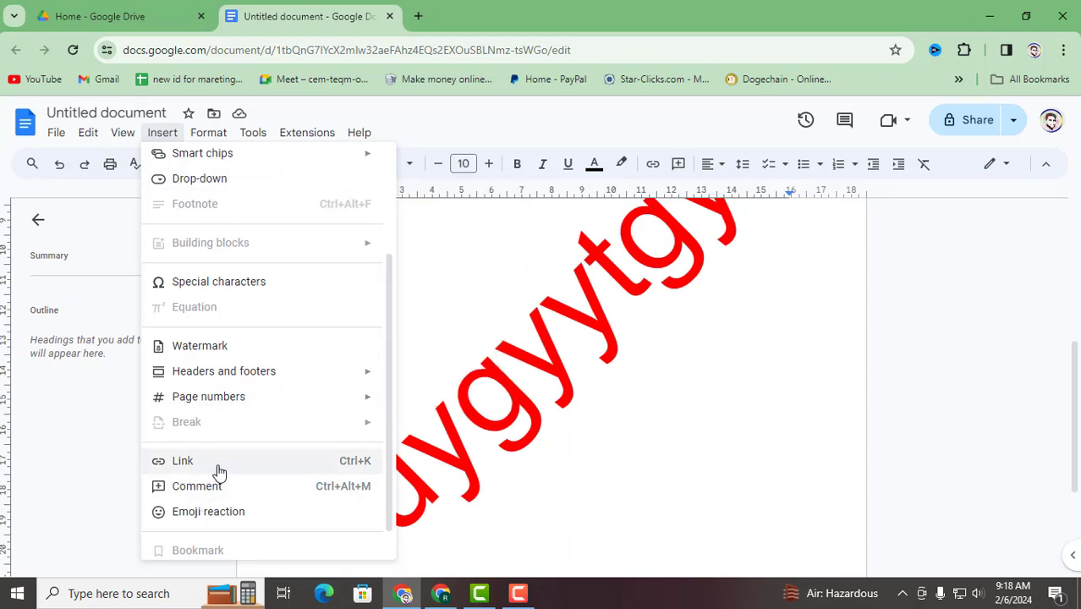
click(370, 321)
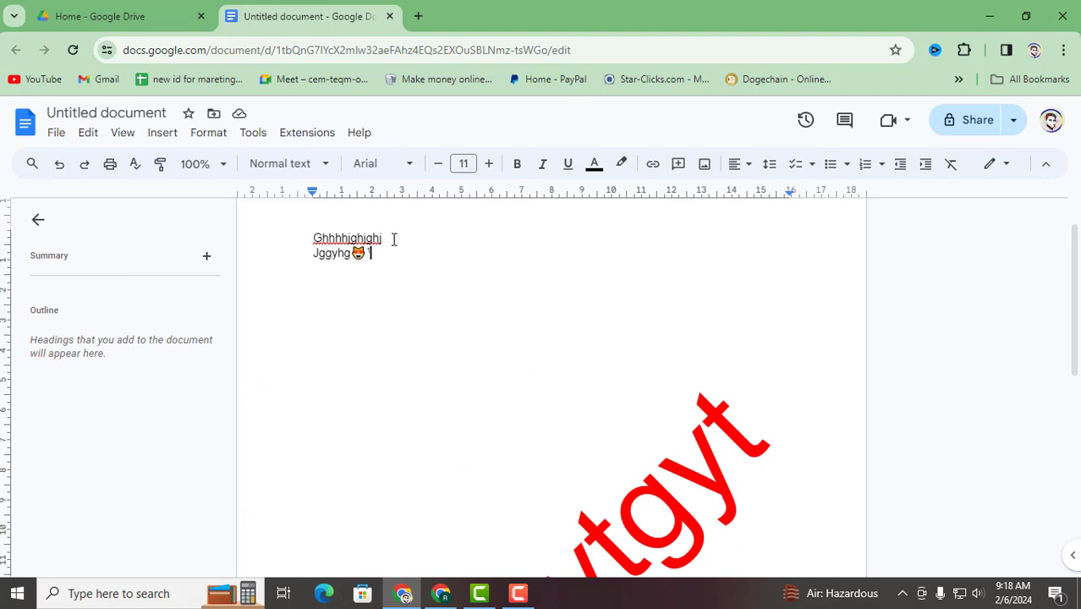
drag(393, 239, 313, 239)
click(160, 133)
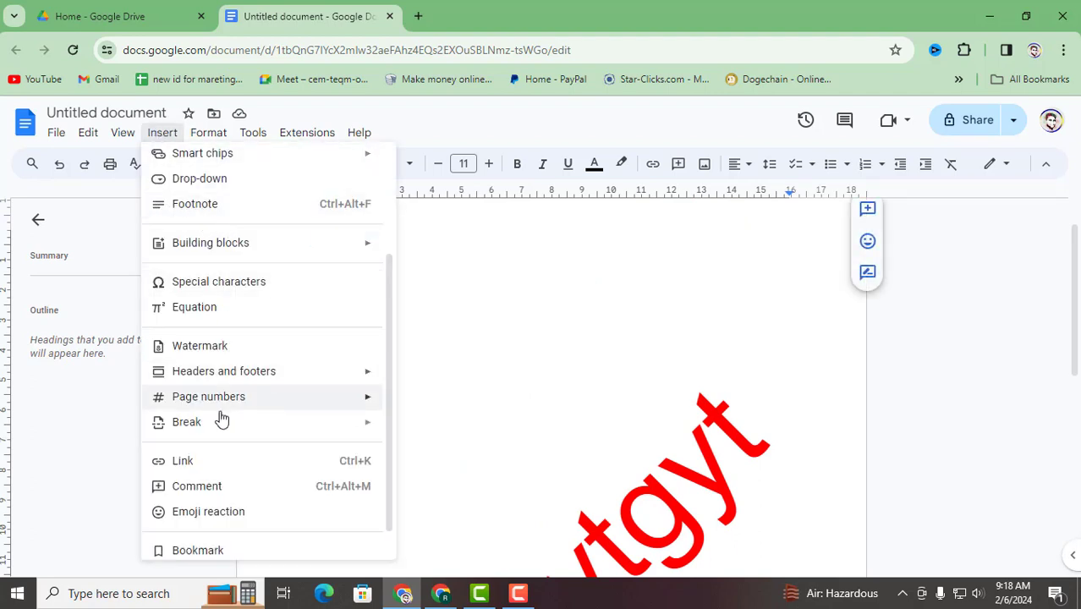
click(203, 466)
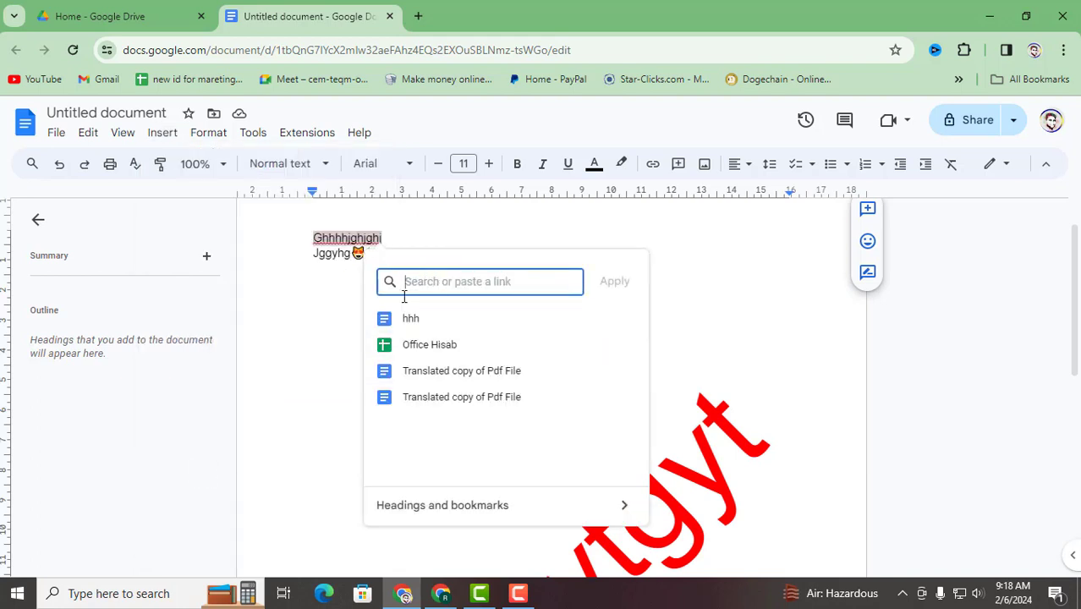
click(432, 349)
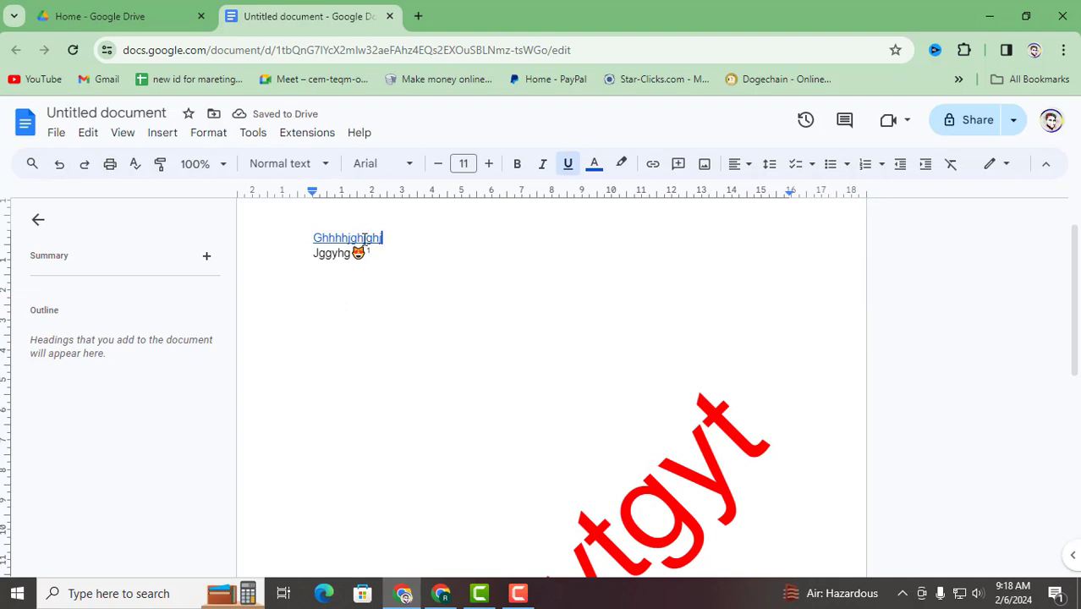
Open the linked Office Hisab spreadsheet from the first line of text and return to the document.
click(351, 238)
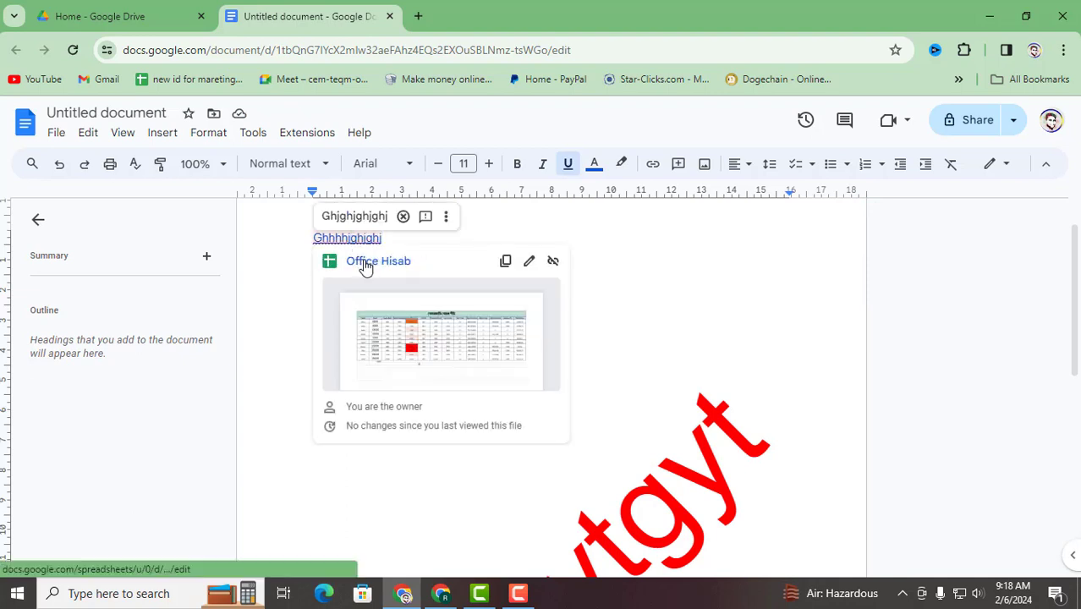
click(365, 264)
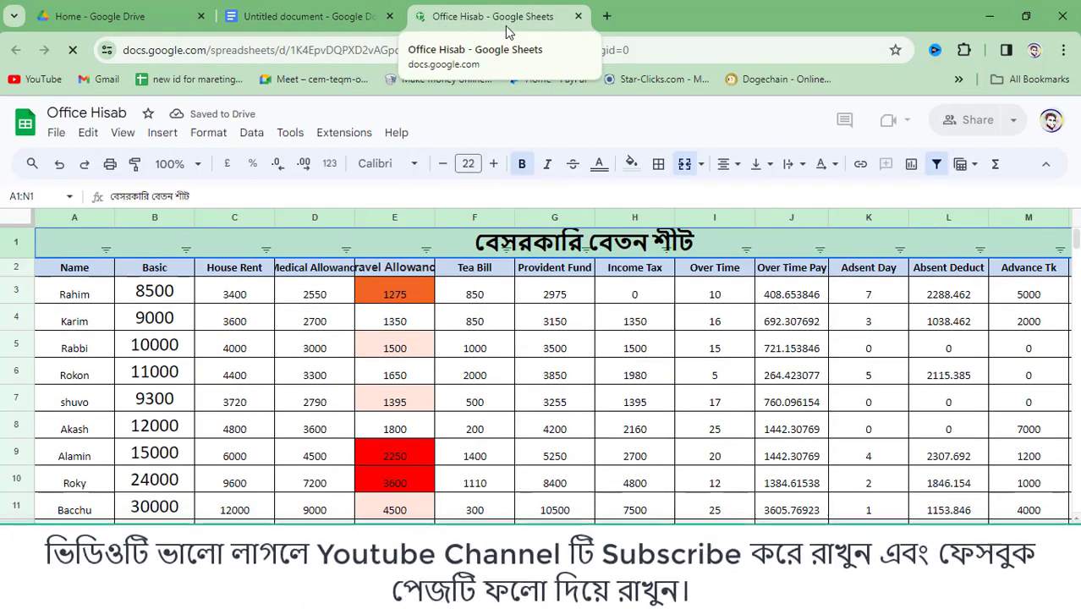
click(309, 18)
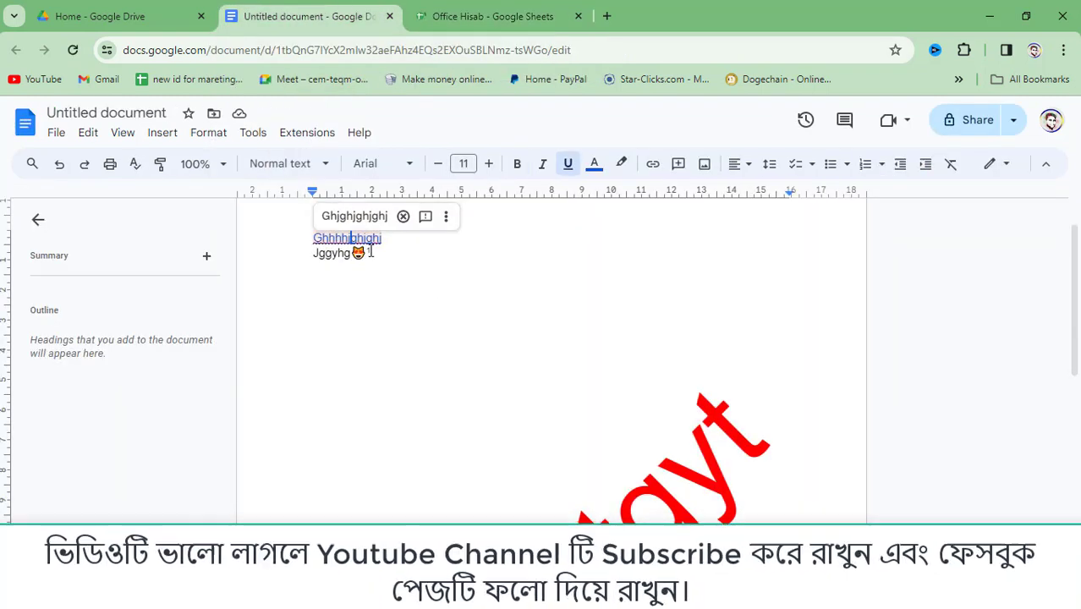
Dismiss the spelling suggestion on the first line and remove its link to Office Hisab.
click(405, 219)
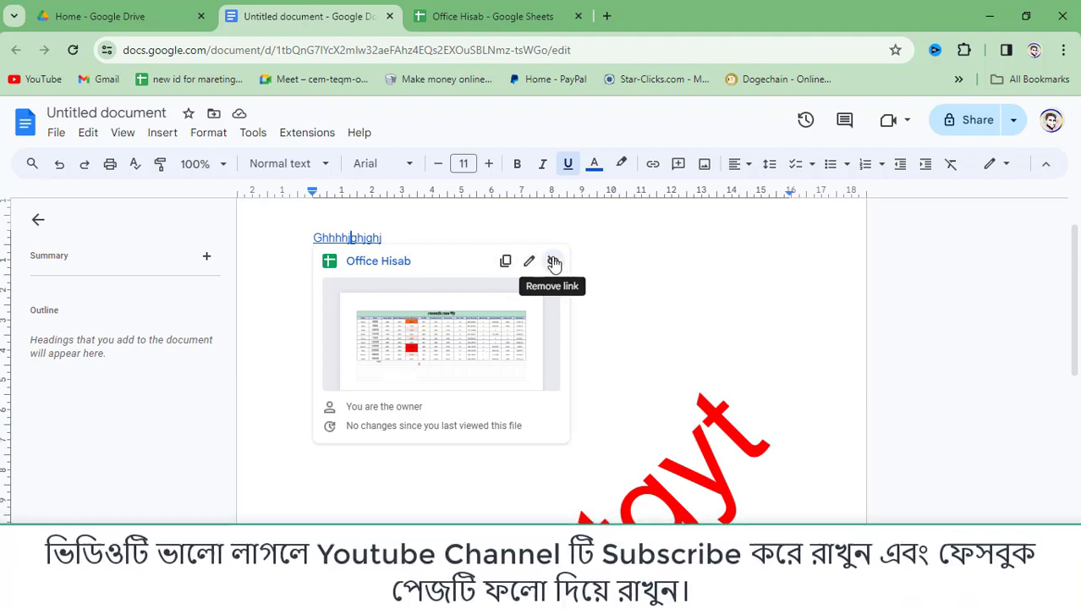
click(554, 263)
click(388, 251)
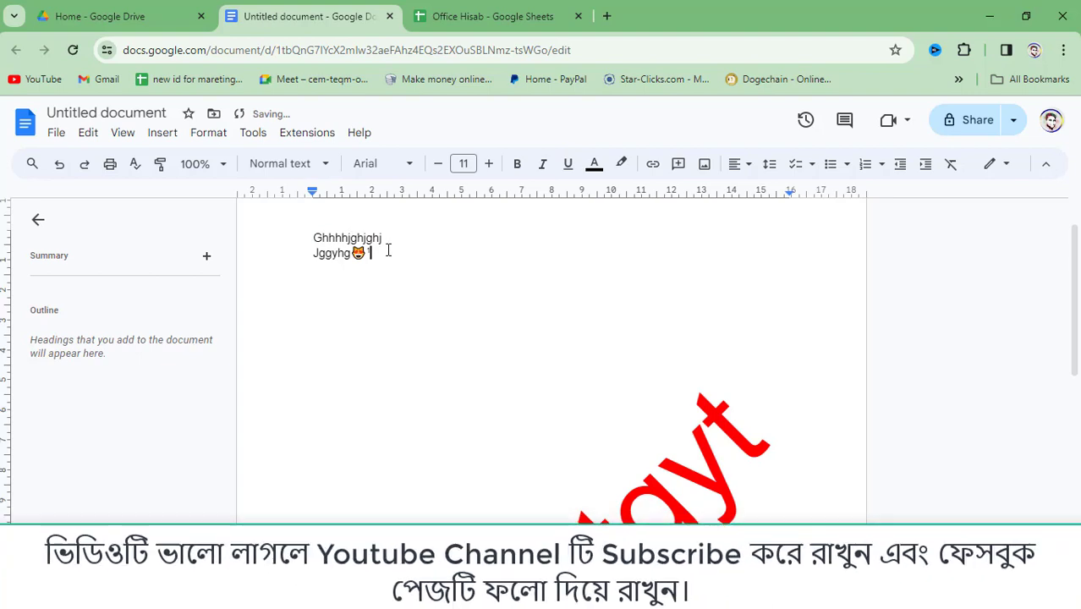
Add the comment "iuiiuiui" to the first line of text, leaving the header area if it opens.
click(163, 133)
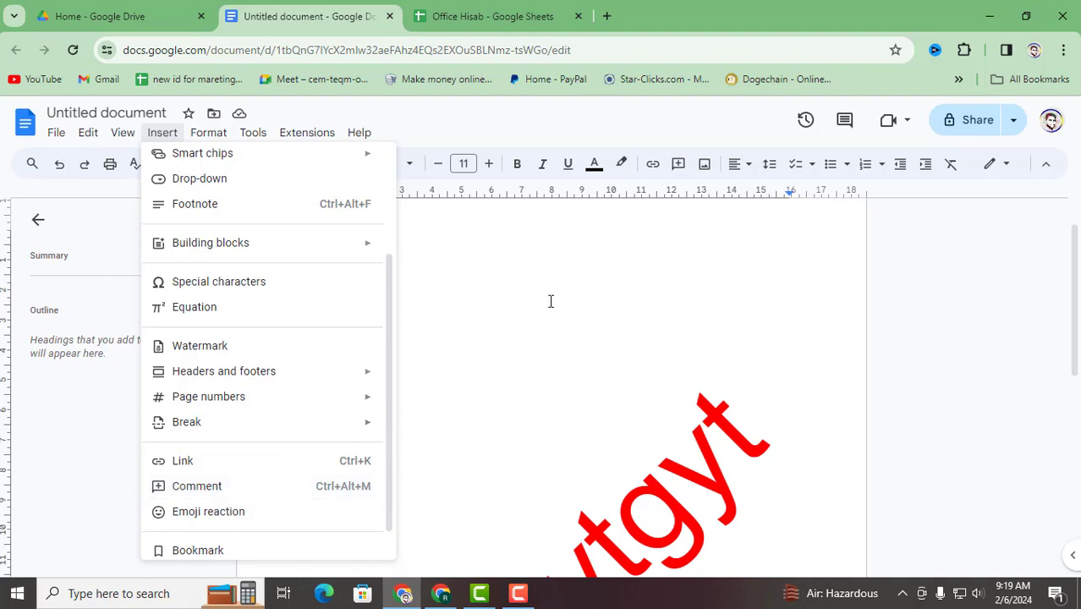
click(399, 249)
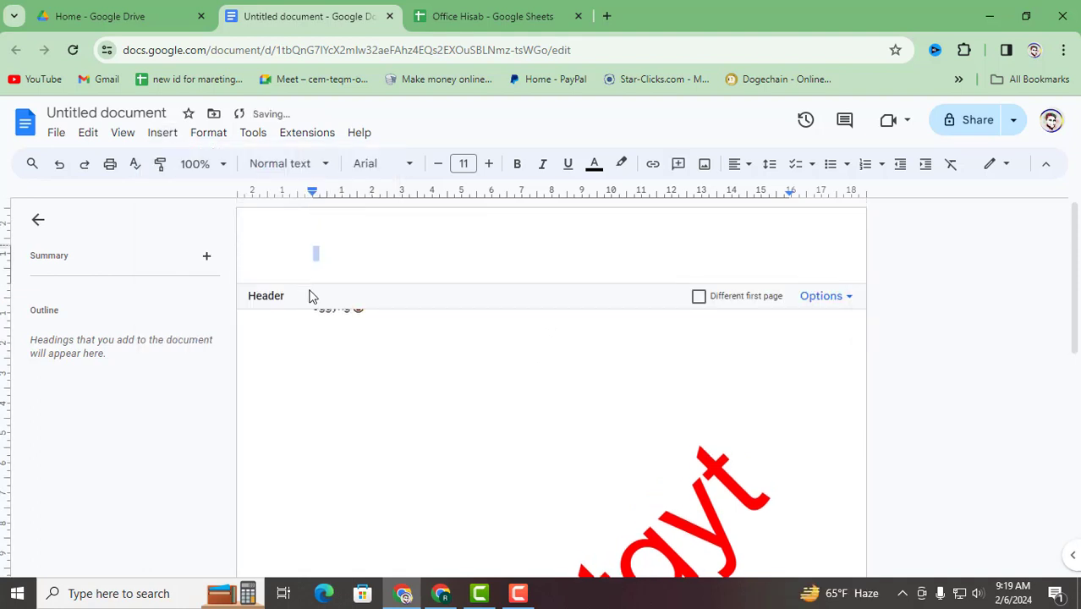
click(393, 361)
drag(394, 298, 277, 288)
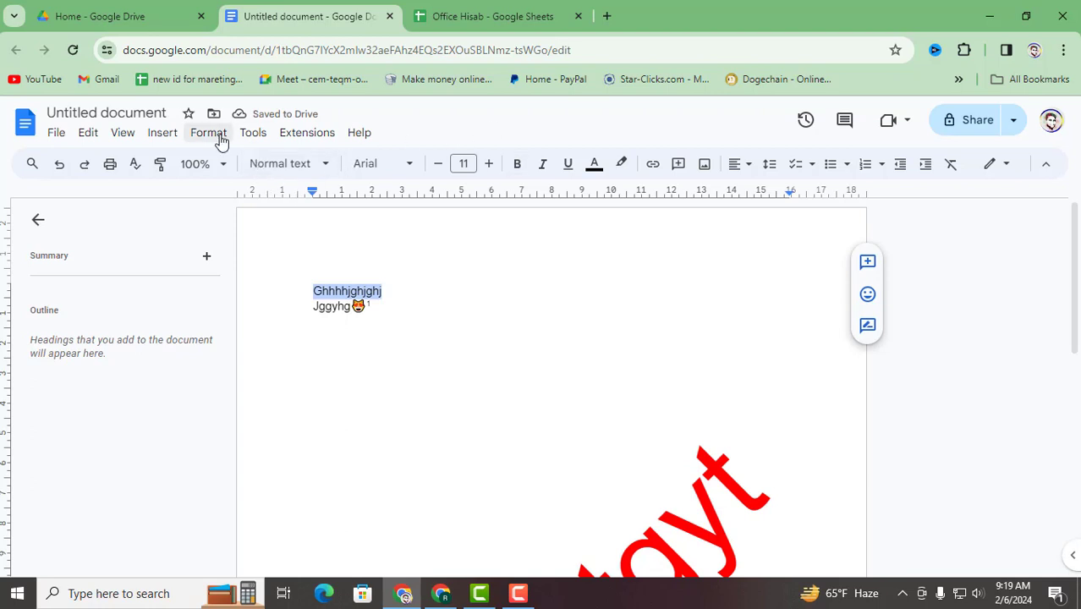
click(180, 136)
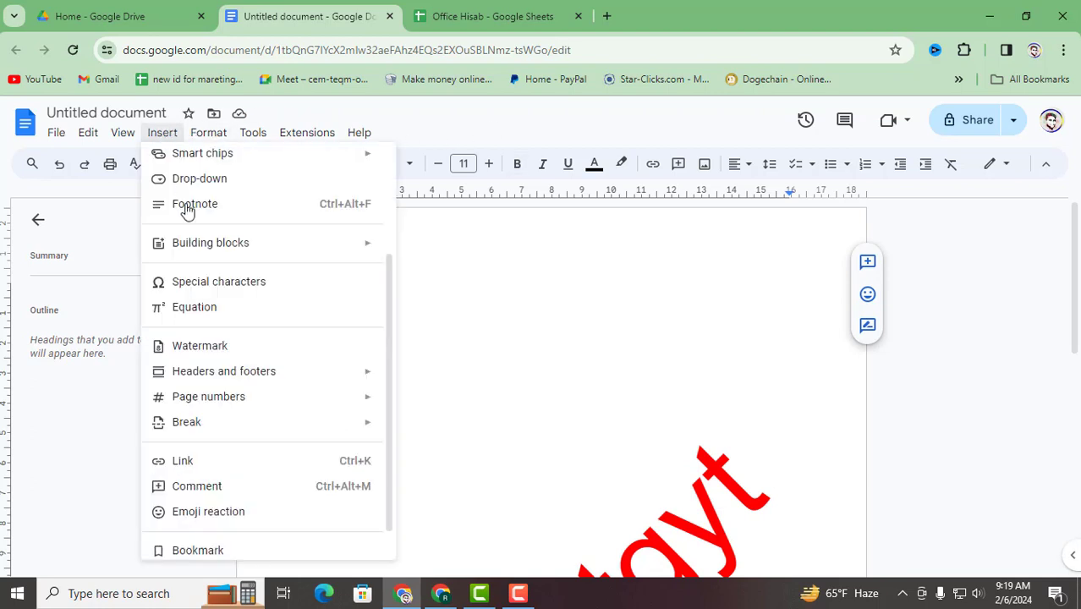
click(199, 485)
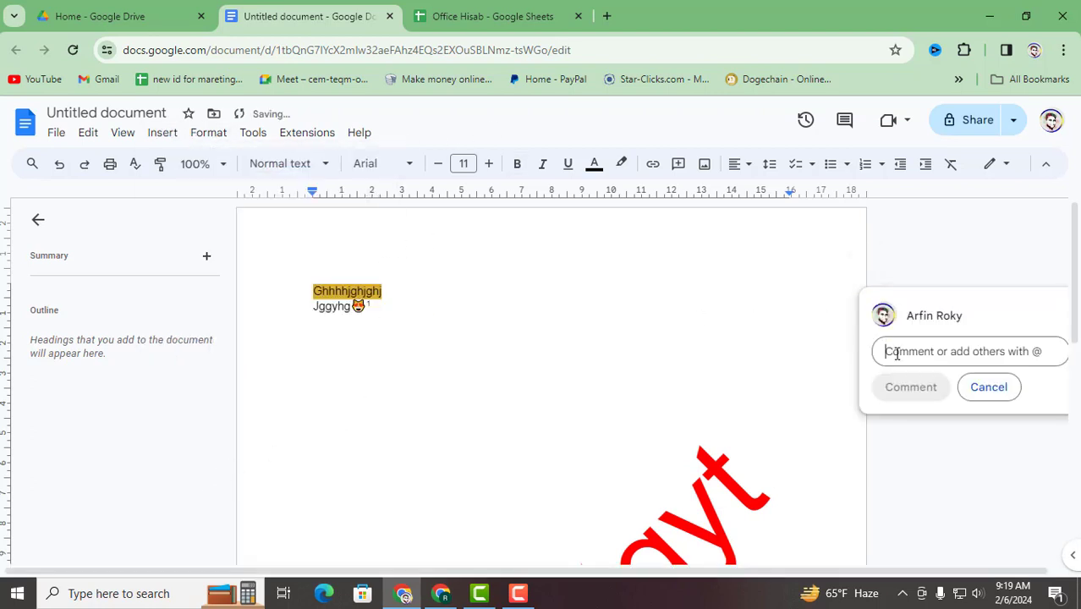
text(iuiiuiui)
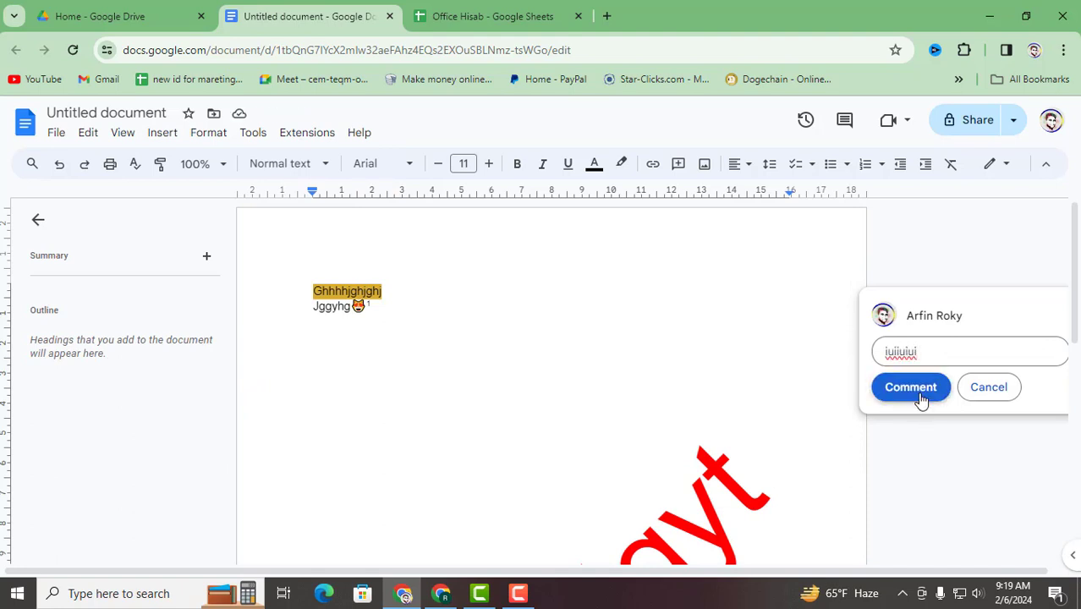
click(912, 387)
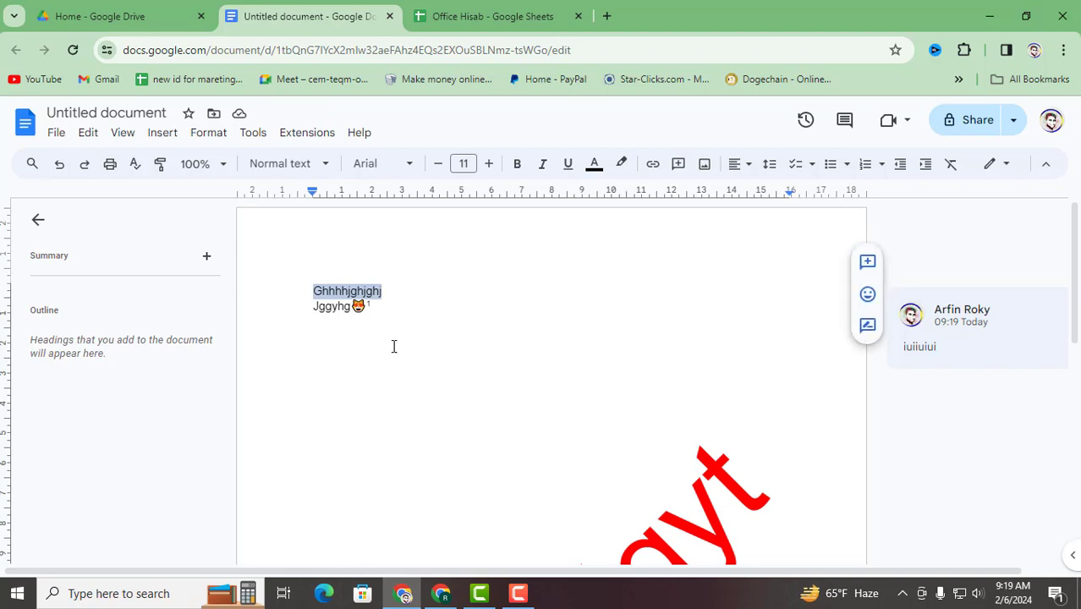
Delete the "iuiiuiui" comment from the first line of text.
click(439, 331)
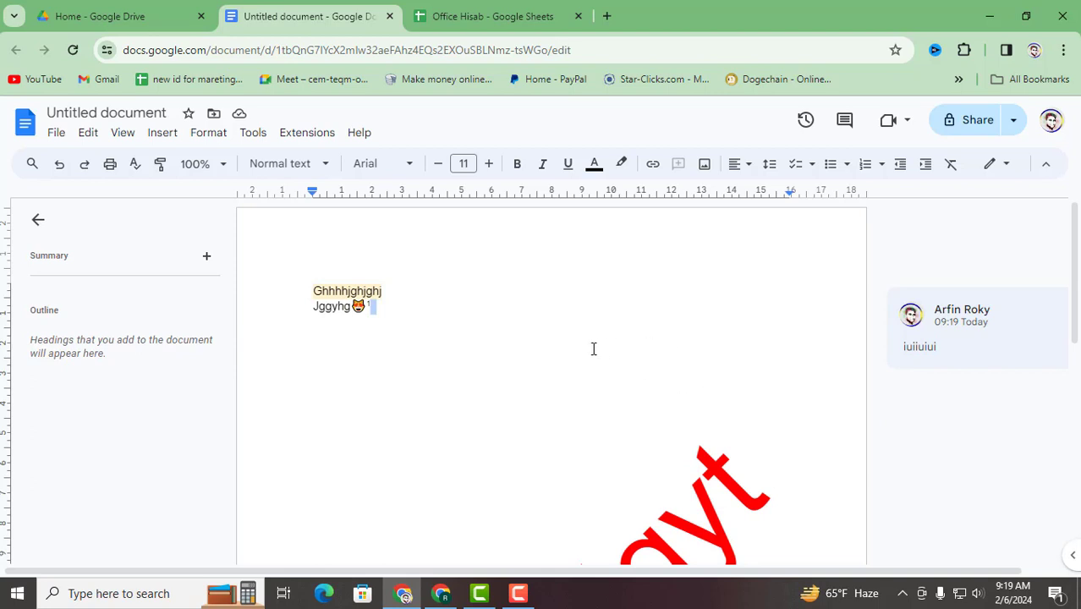
click(381, 291)
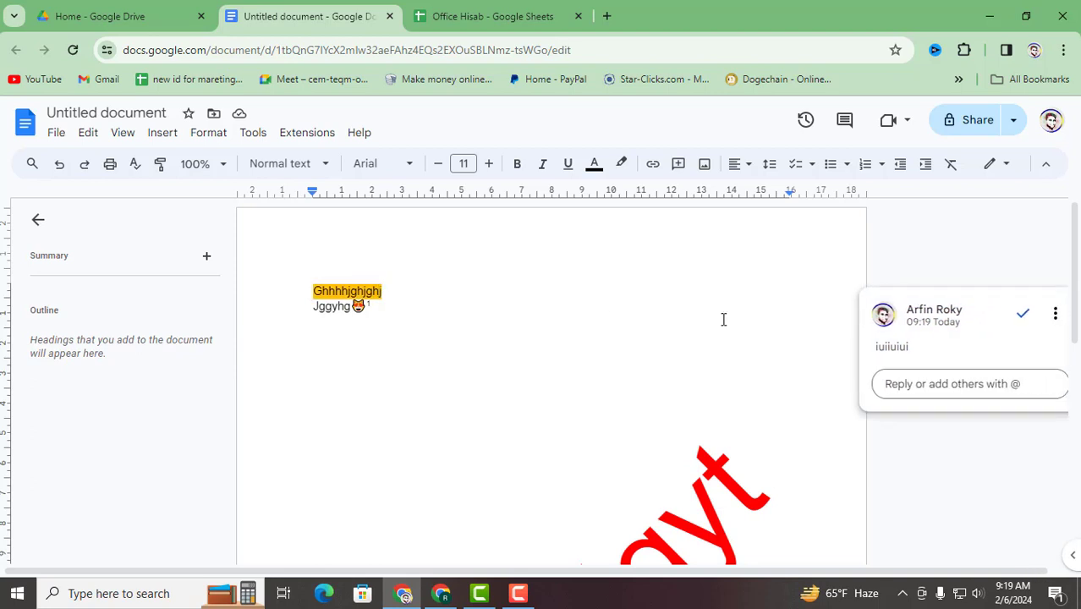
click(1056, 313)
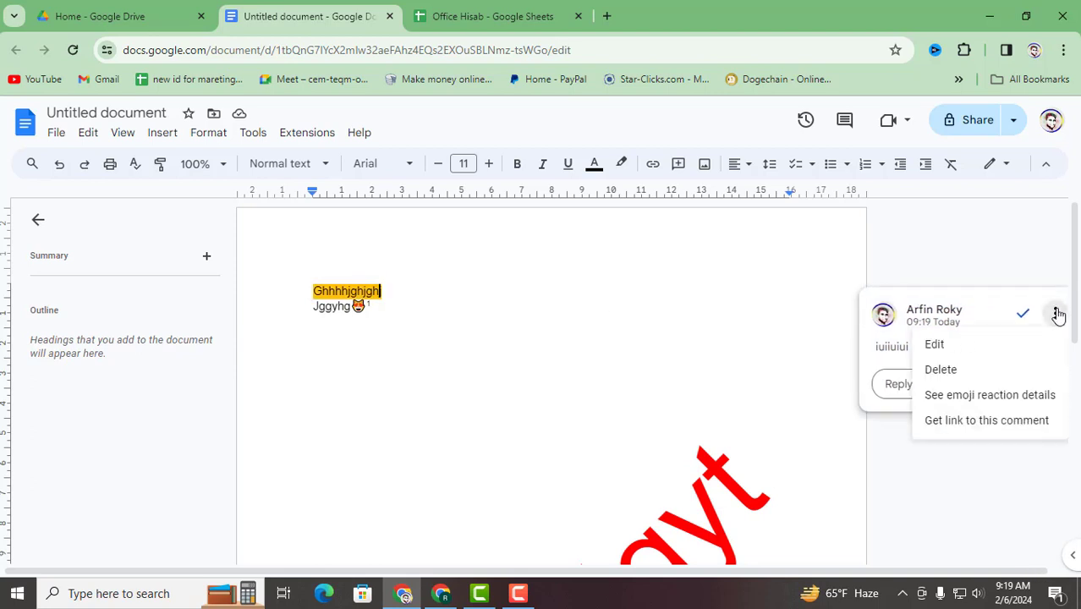
click(931, 372)
click(931, 326)
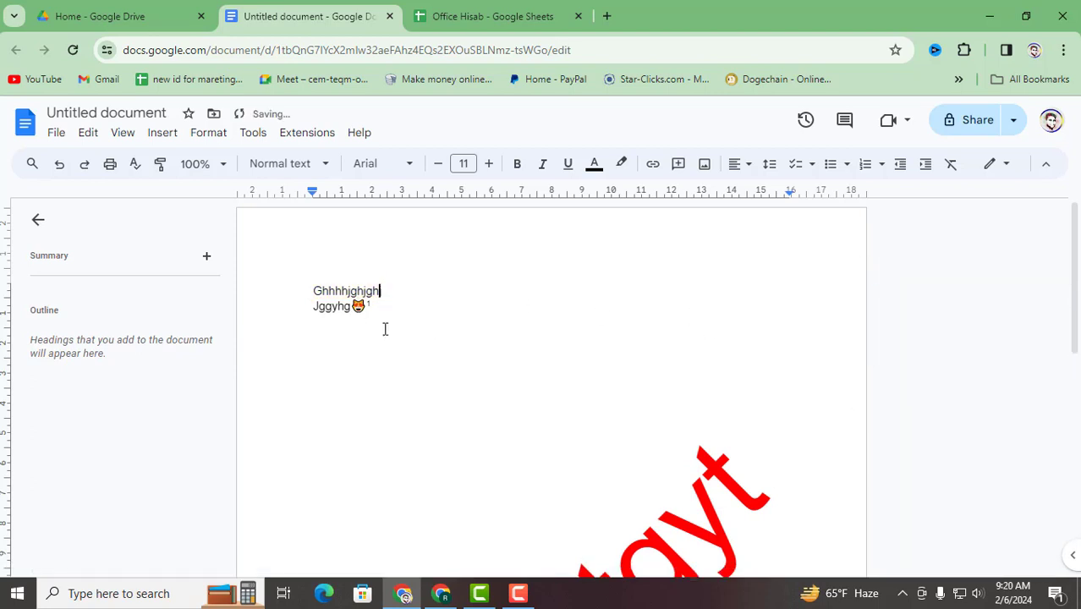
Replace the two selected text lines with a table of contents in the dotted style and view it on the page.
click(159, 135)
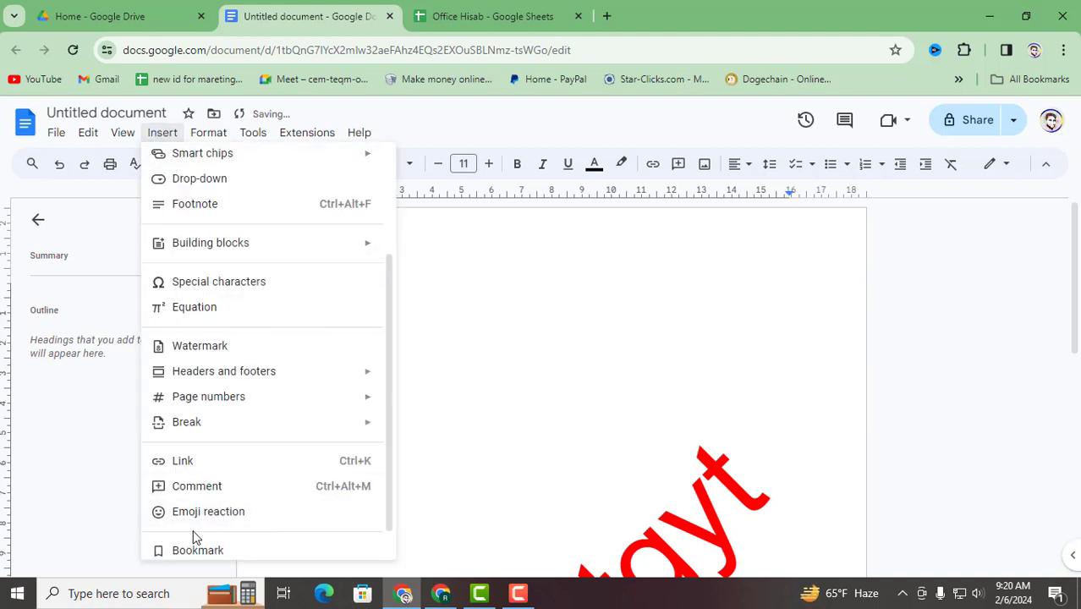
scroll(201, 526, down, 1)
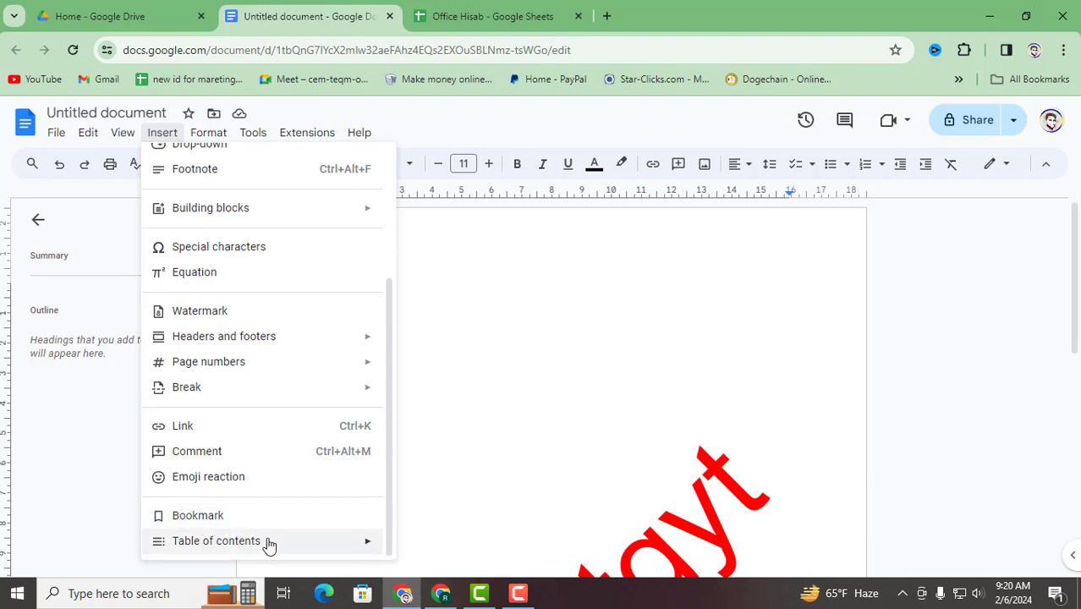
mouse_move(262, 550)
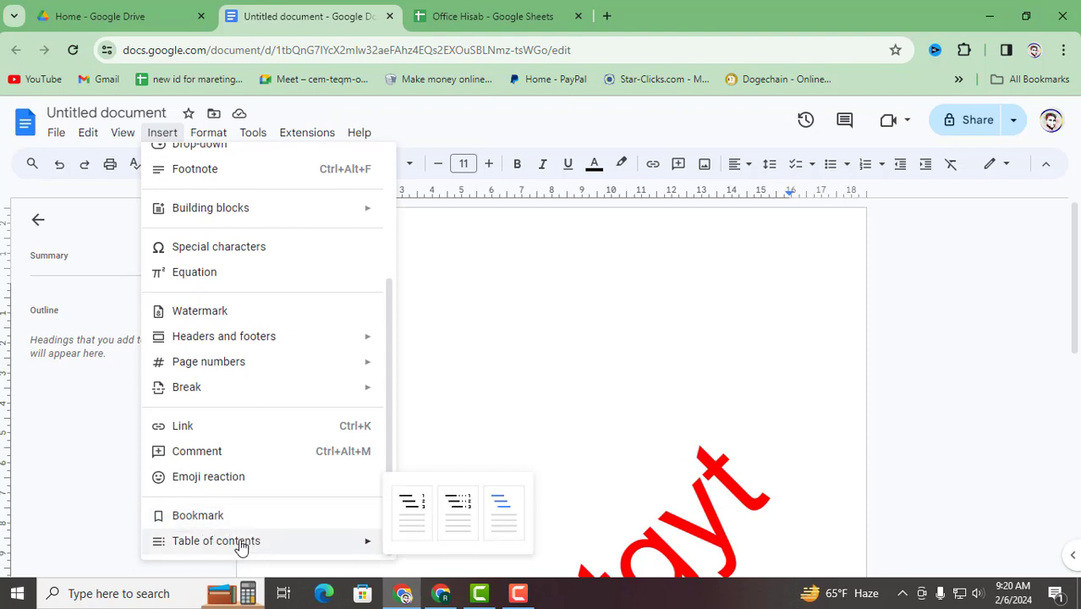
click(452, 302)
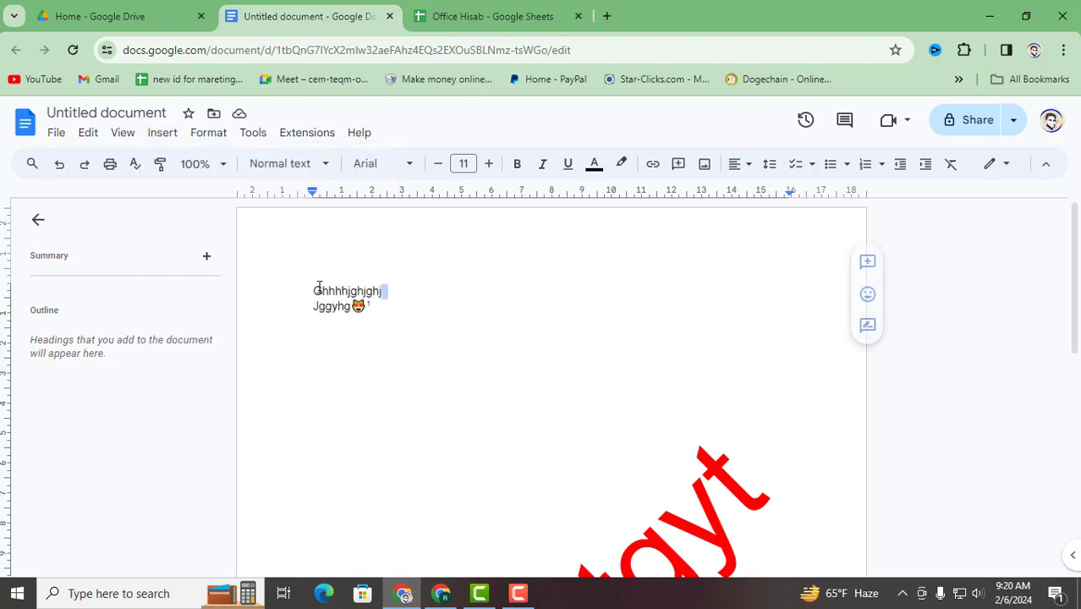
drag(311, 293, 369, 314)
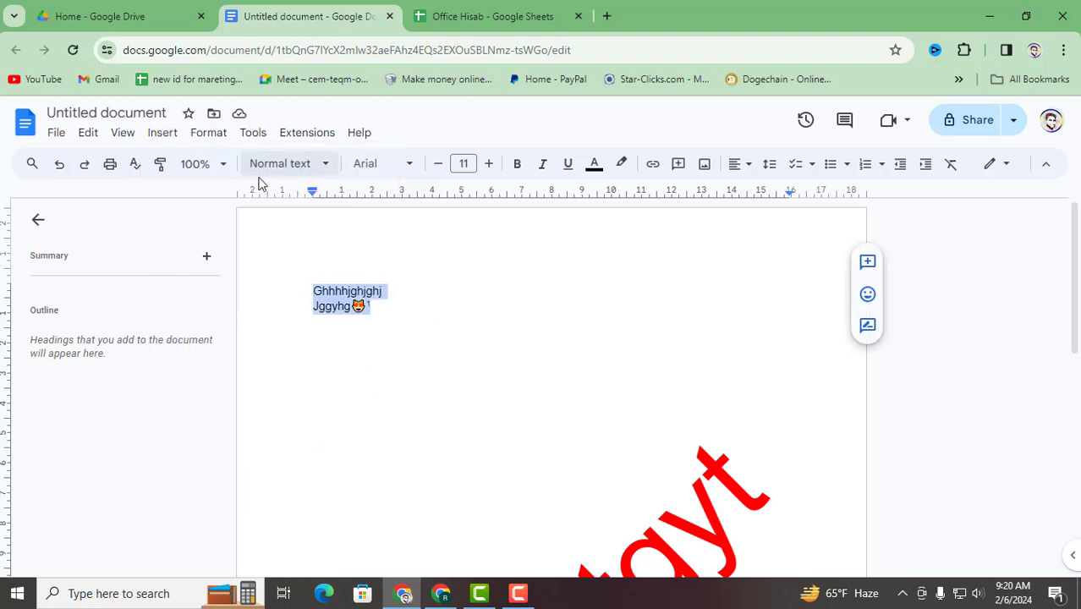
click(162, 133)
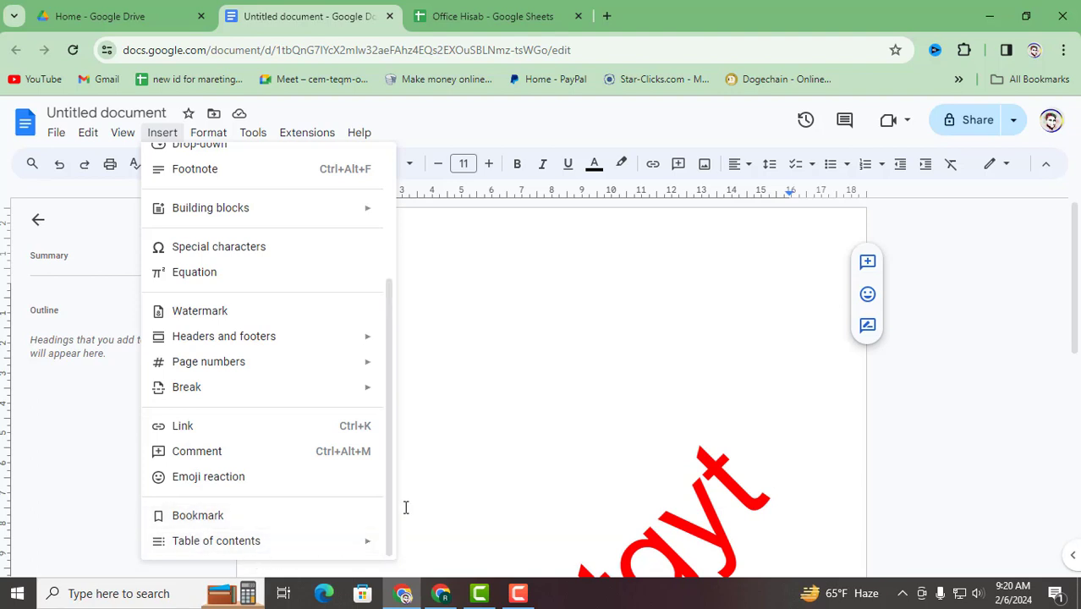
mouse_move(312, 548)
click(470, 513)
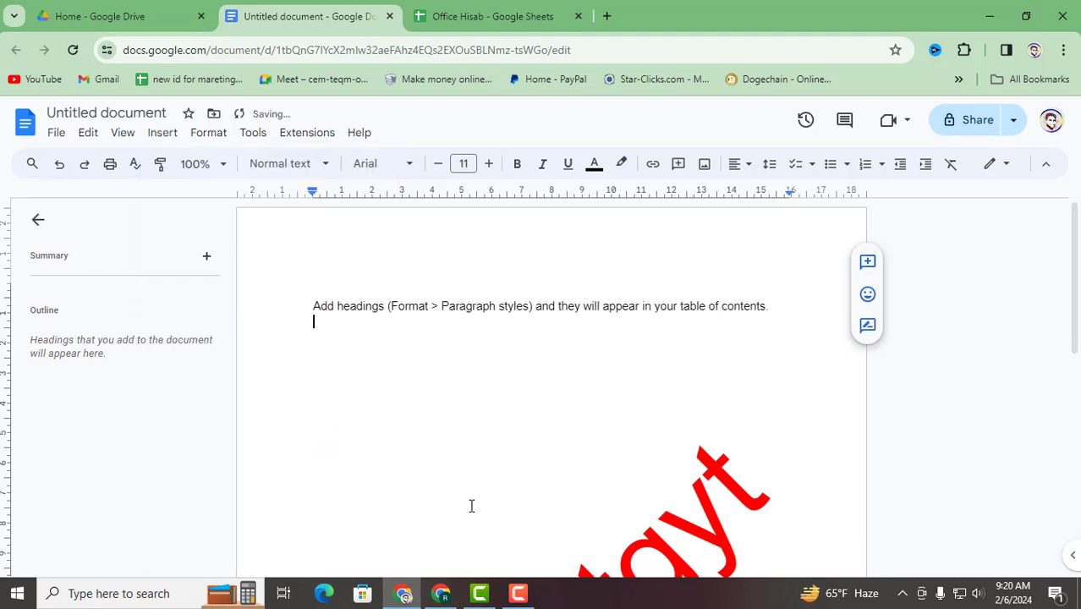
scroll(531, 399, down, 2)
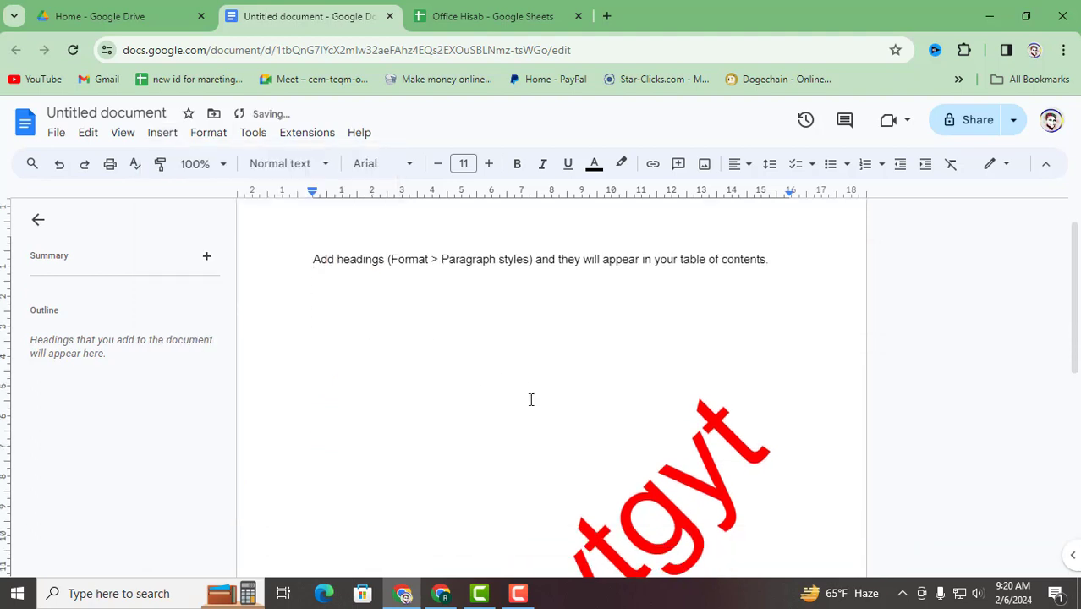
scroll(537, 395, up, 2)
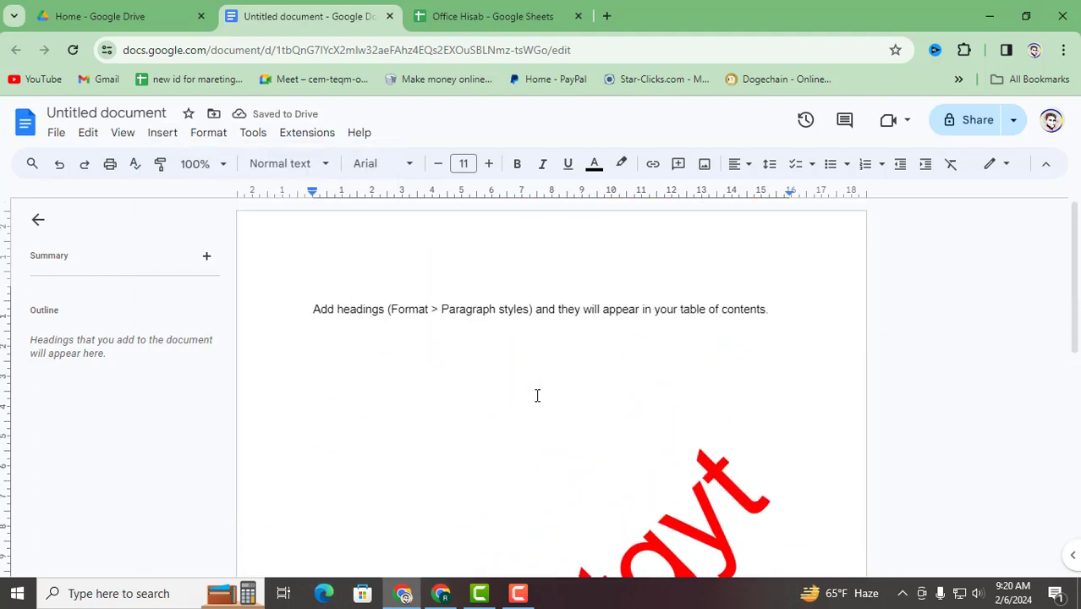
Review the full range of insertable elements, from images and tables to bookmarks and table of contents, without inserting any.
scroll(357, 273, down, 5)
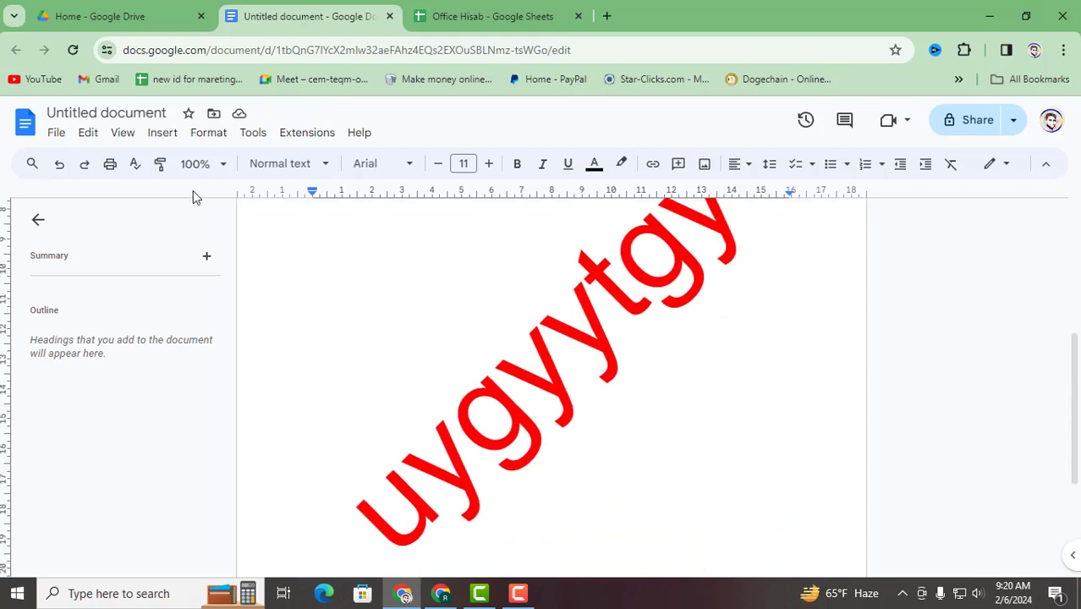
click(155, 133)
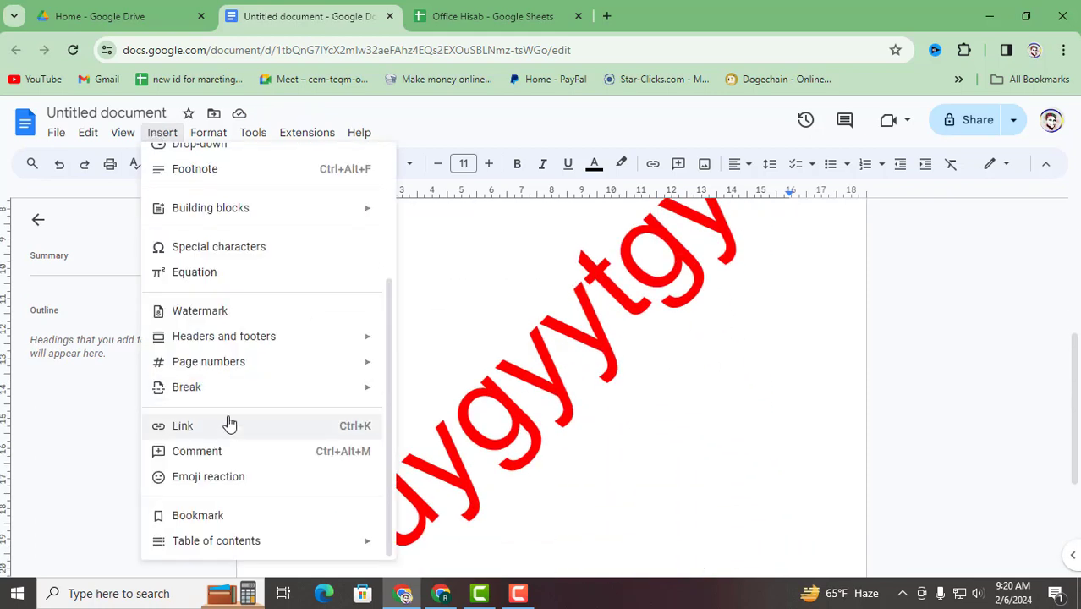
scroll(201, 237, up, 3)
scroll(250, 521, down, 3)
scroll(250, 515, up, 2)
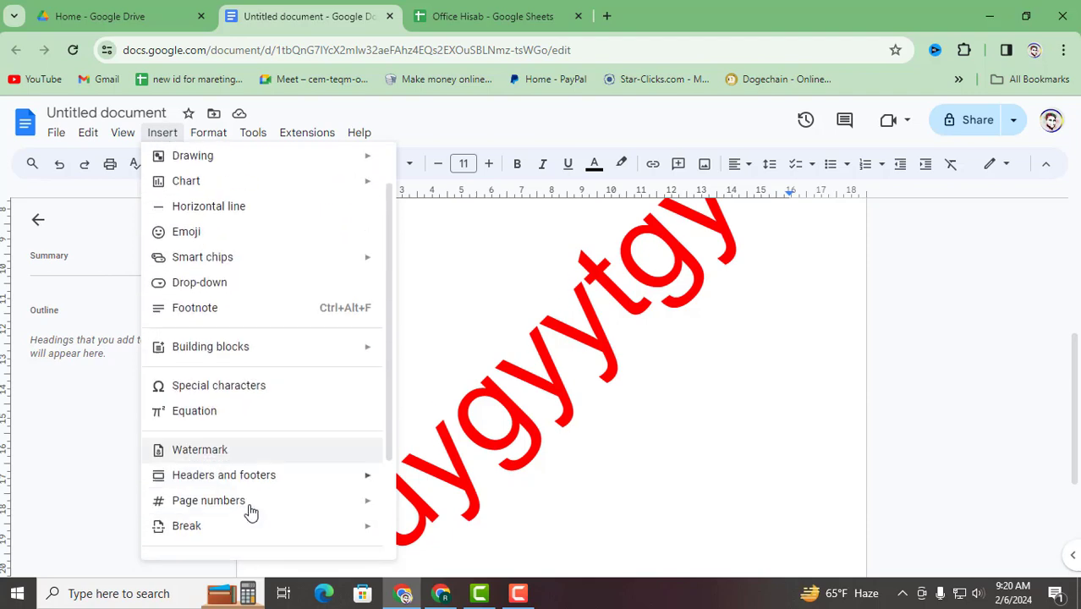
scroll(249, 508, down, 2)
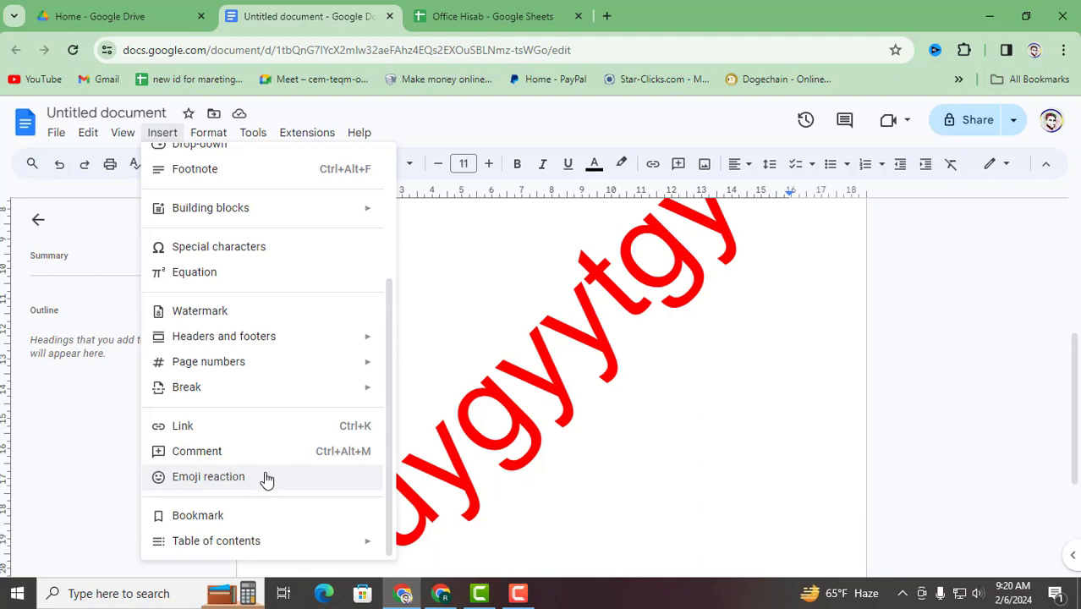
scroll(277, 451, up, 3)
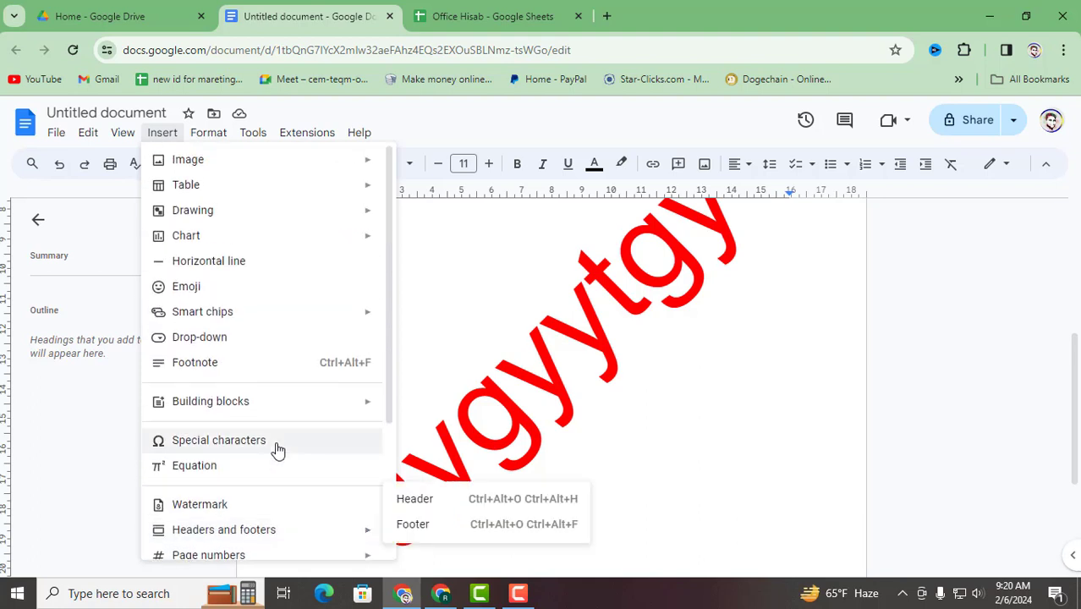
click(437, 312)
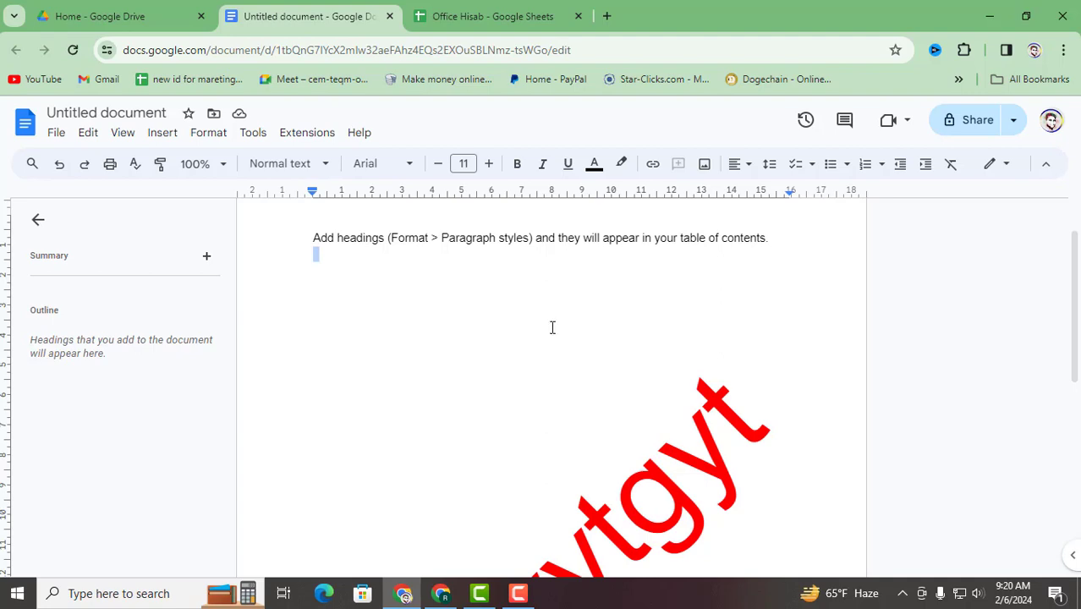
Minimize the browser window to show the Windows desktop and refresh the desktop twice.
click(990, 16)
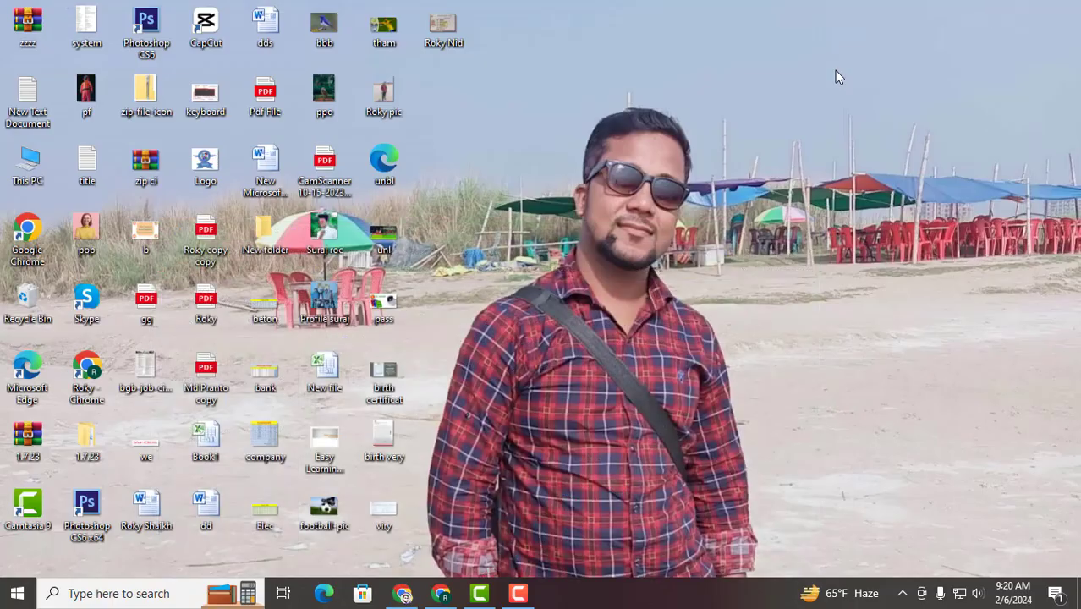
right_click(586, 95)
click(610, 142)
right_click(555, 97)
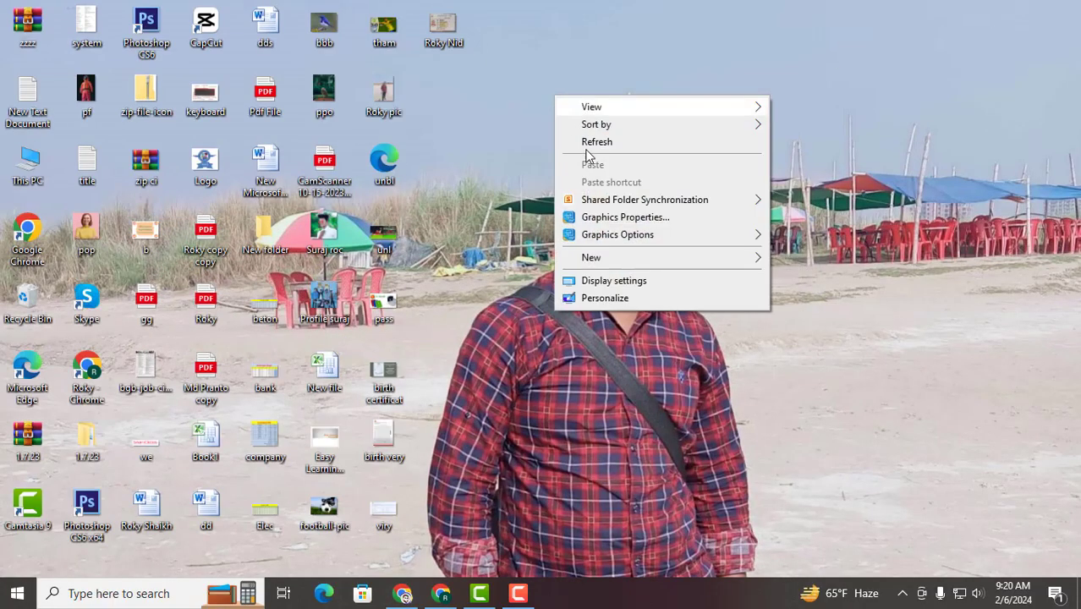
click(616, 144)
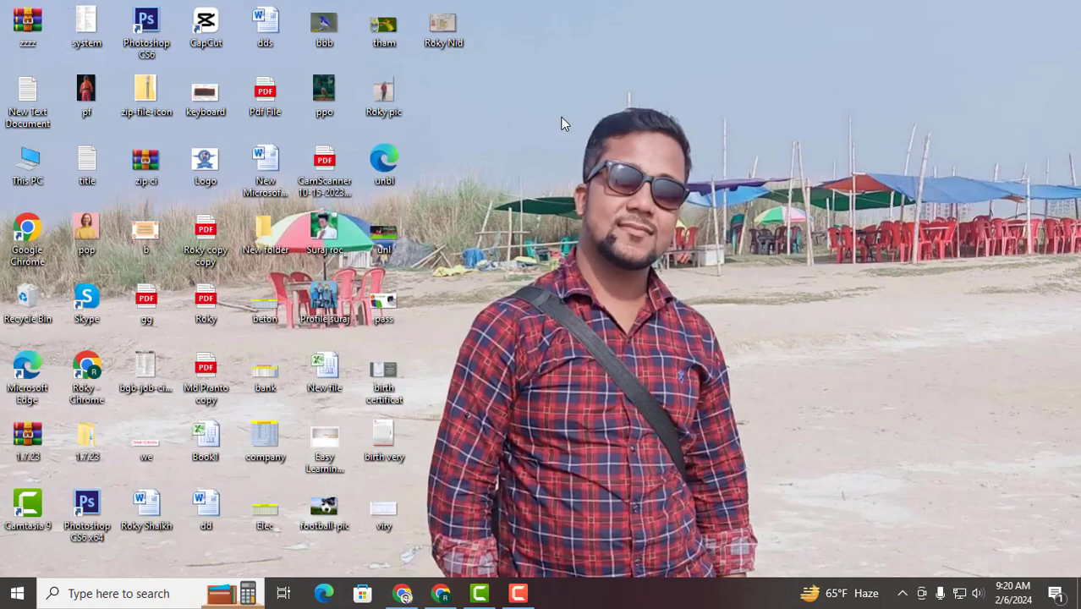